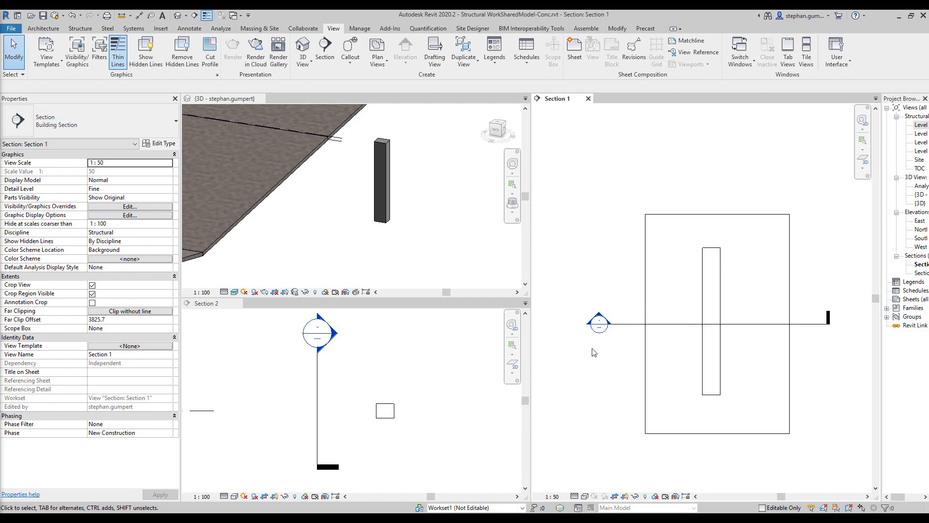
Select, then deselect, the 600 x 750 mm concrete column in Section 2
click(385, 409)
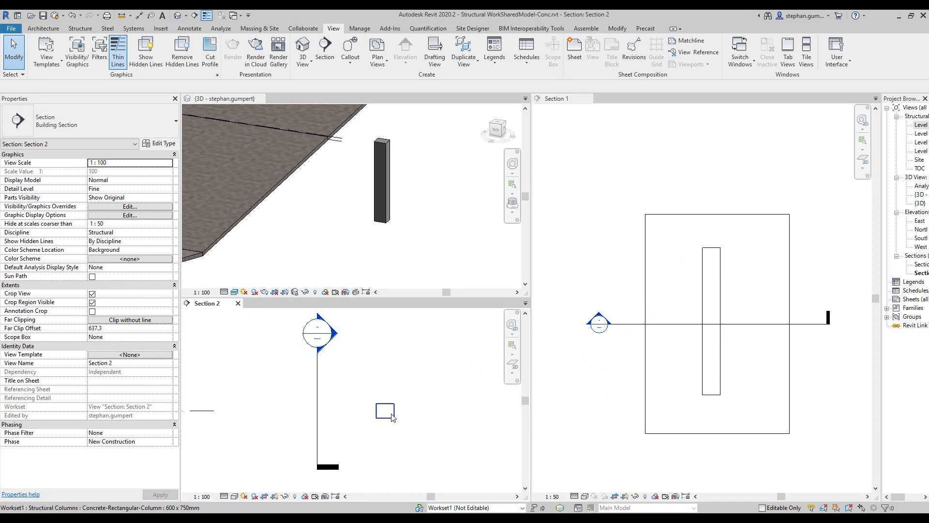
click(384, 409)
click(402, 430)
scroll(398, 425, up, 3)
With the column as host, start a rebar and choose the R16 bar type
click(387, 415)
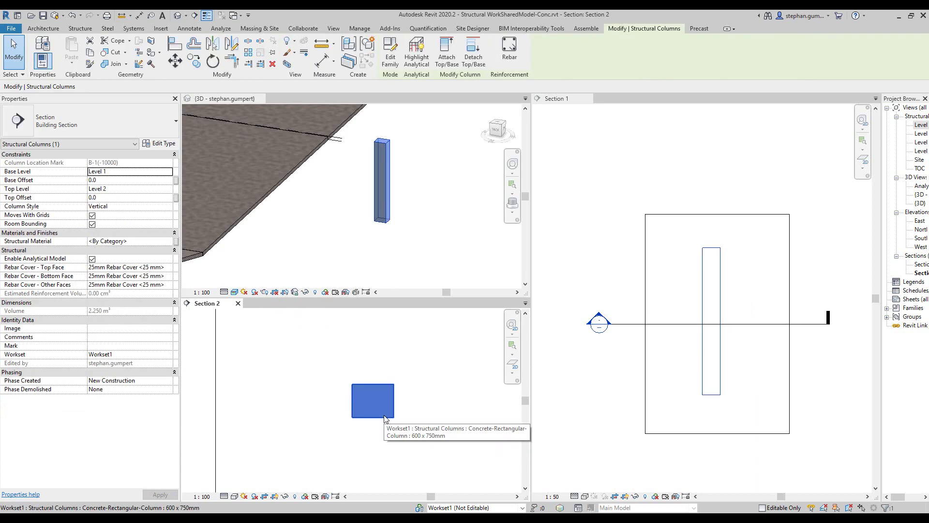
click(508, 54)
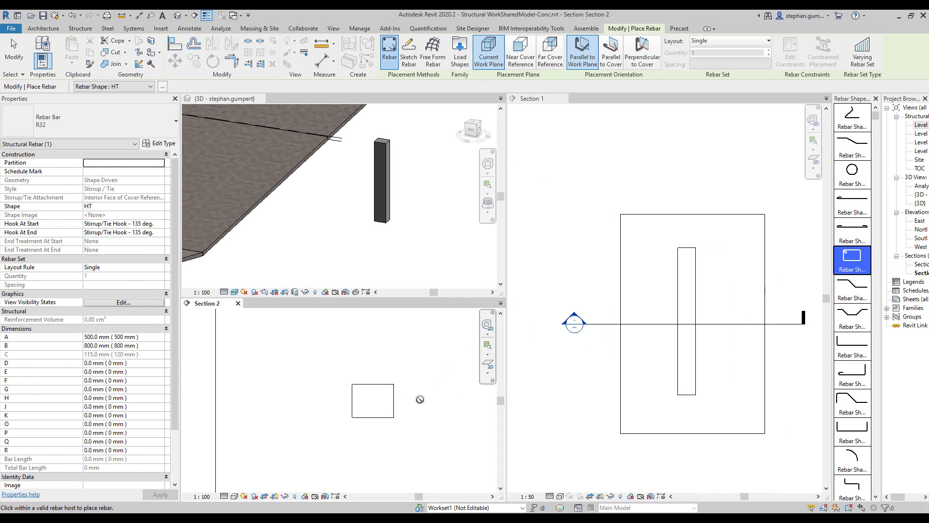
scroll(392, 408, up, 3)
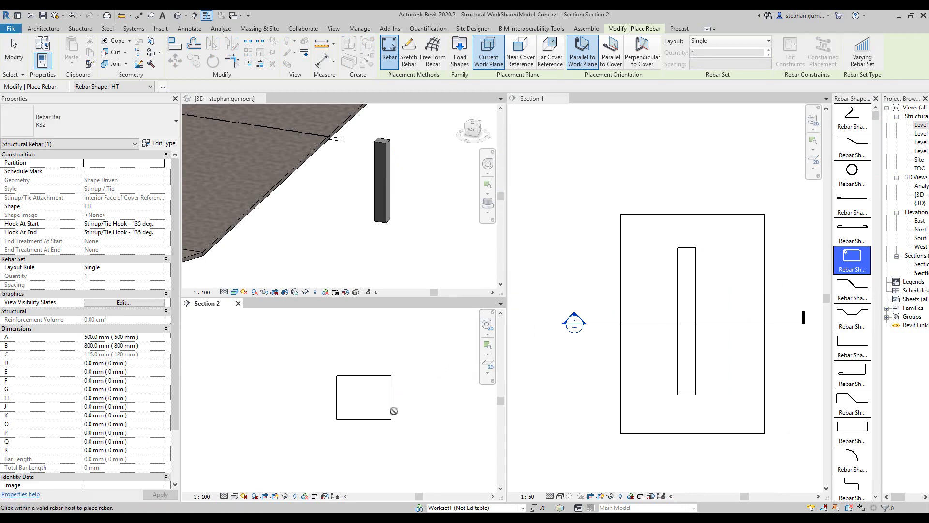
click(79, 118)
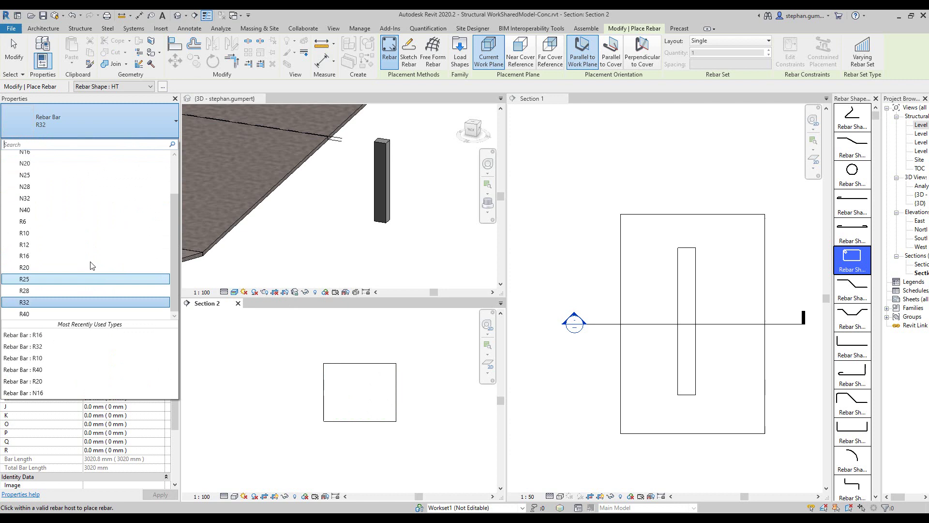
click(56, 256)
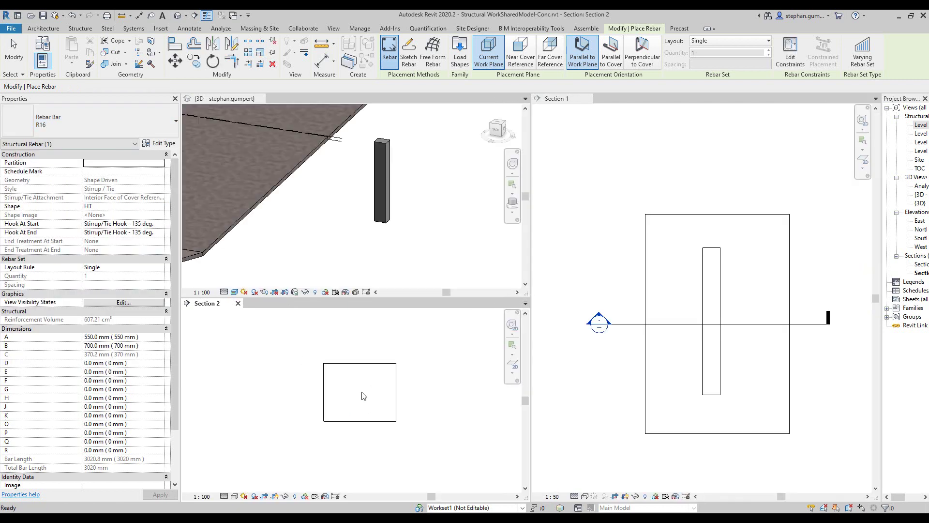
scroll(385, 396, up, 1)
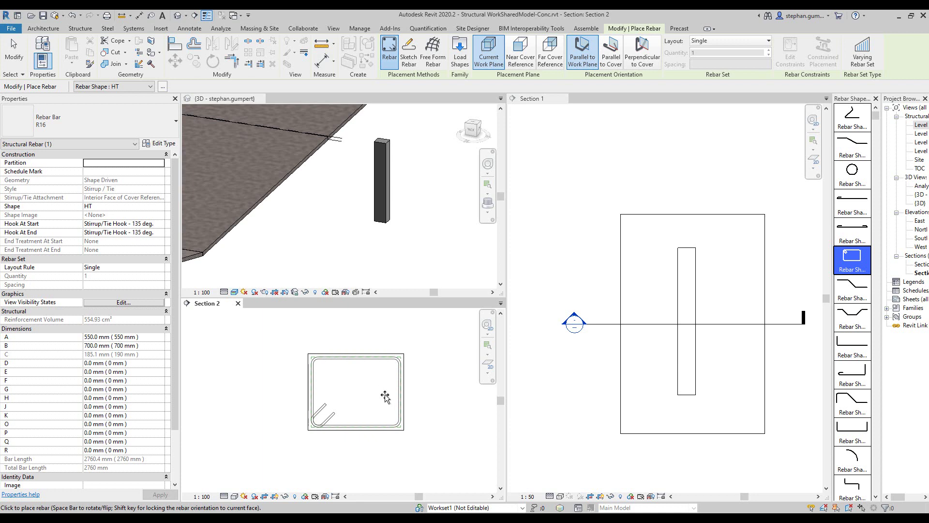
Place an R16 stirrup inside the column on the current work plane, then activate Section 1
click(550, 51)
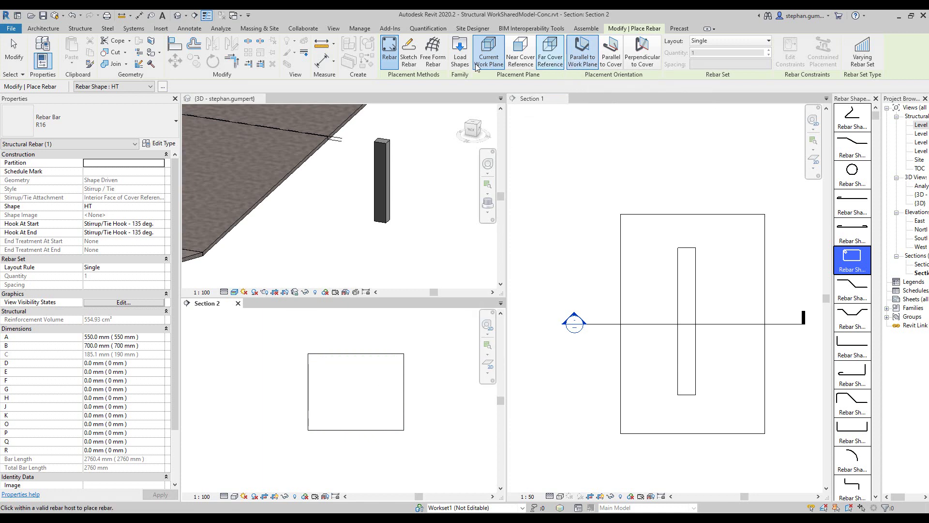
click(479, 65)
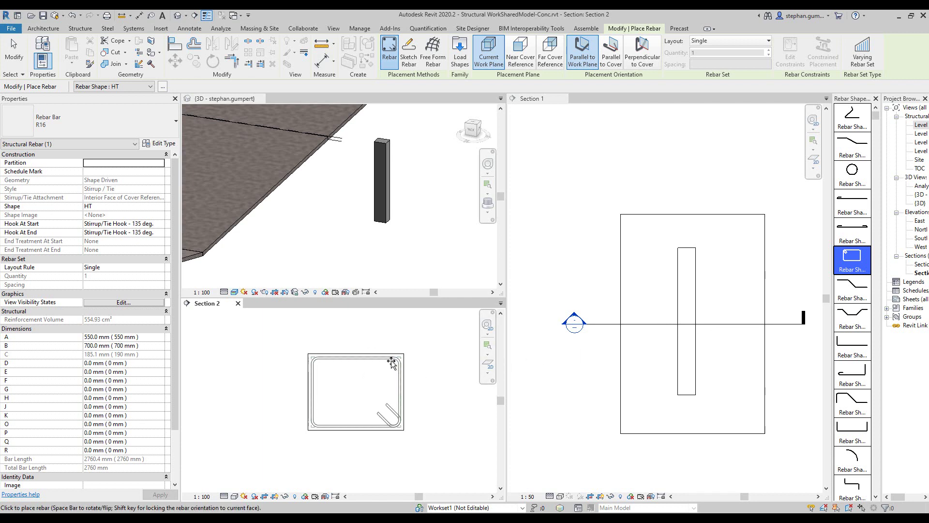
click(391, 360)
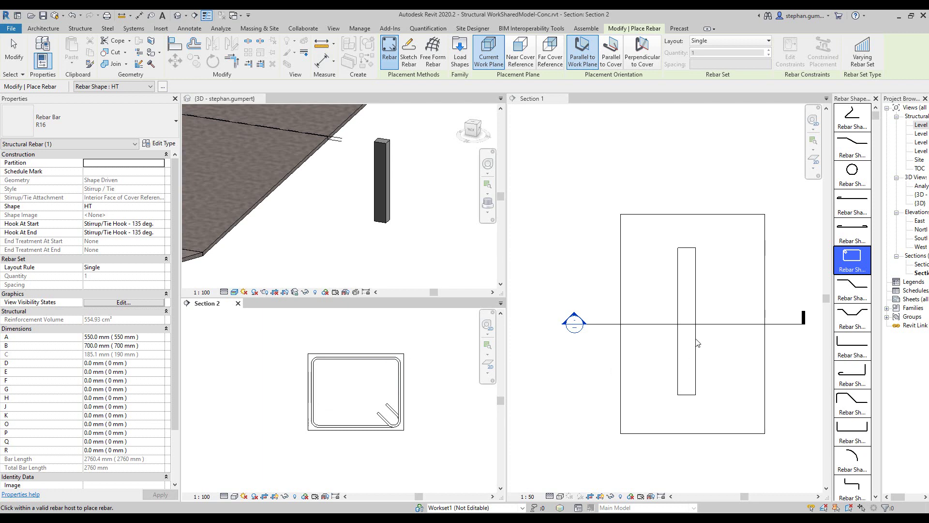
scroll(697, 334, up, 3)
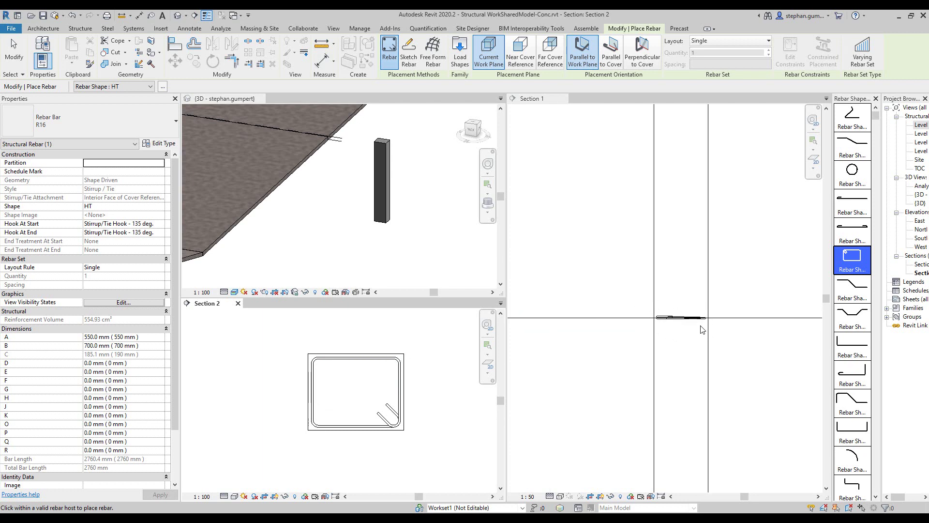
scroll(703, 331, down, 4)
click(716, 349)
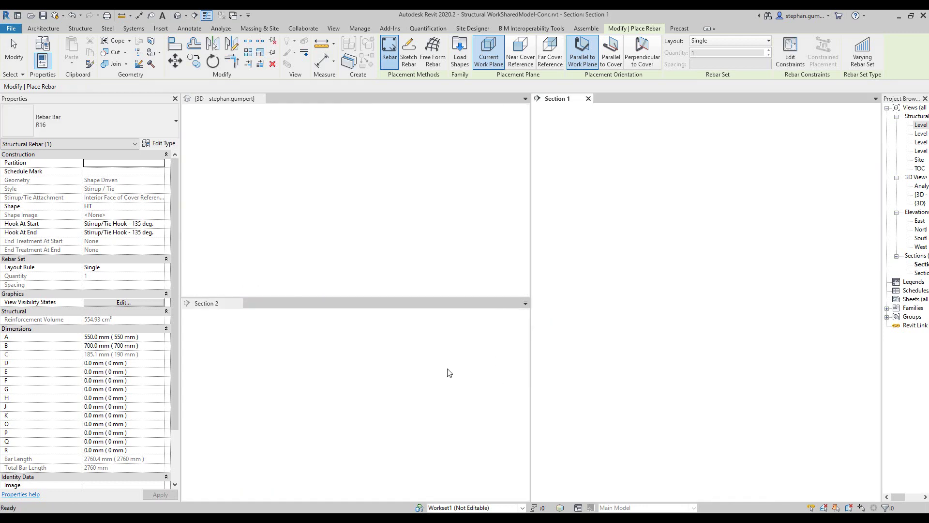
Back in Section 2, check the placed stirrup and start another rebar in the column
click(424, 377)
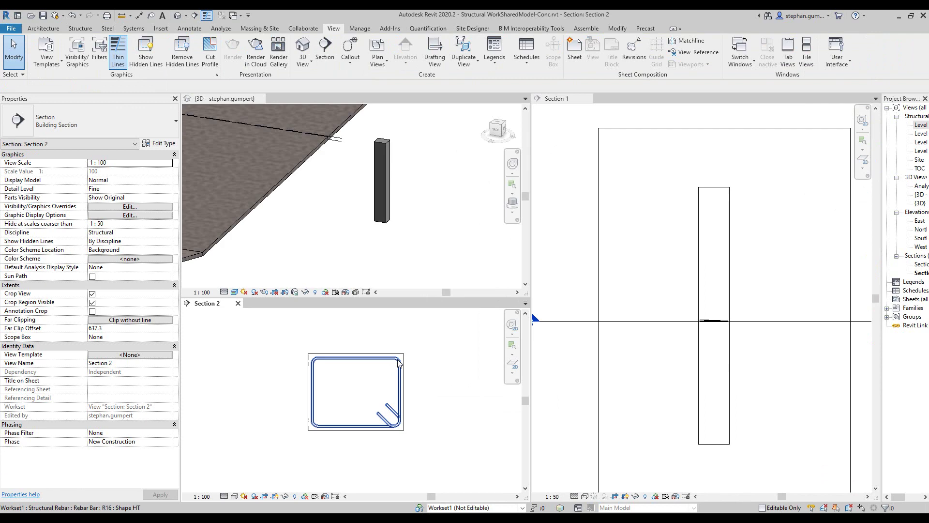
click(402, 372)
click(436, 363)
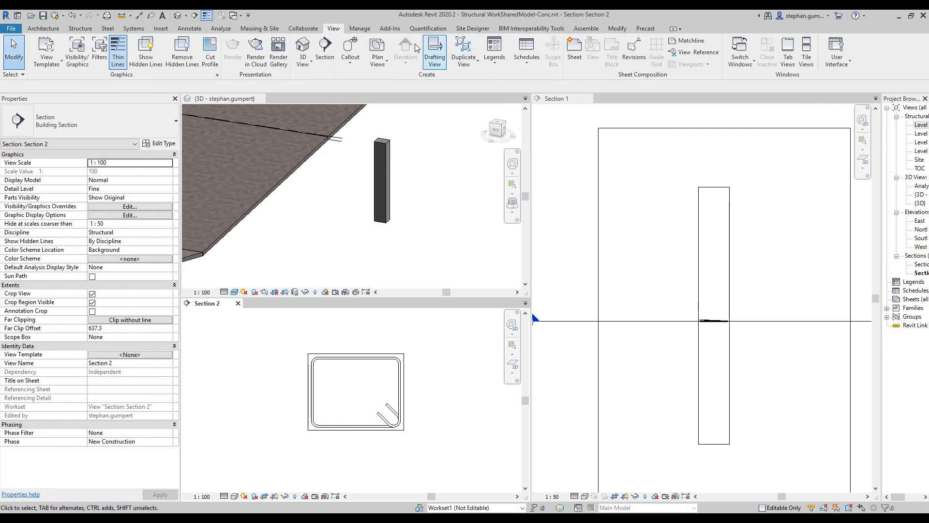
click(404, 374)
click(511, 51)
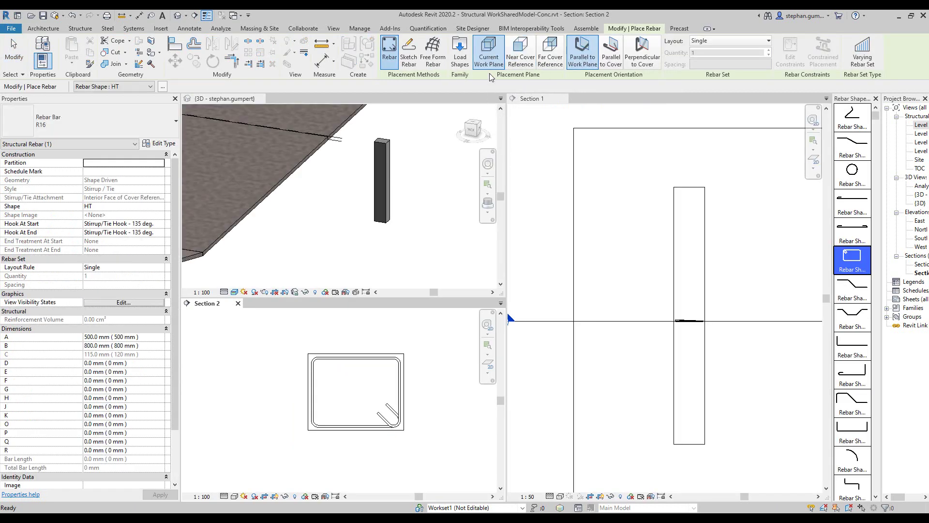
Place a second R16 stirrup on the near cover plane and dismiss the visibility warning
click(519, 61)
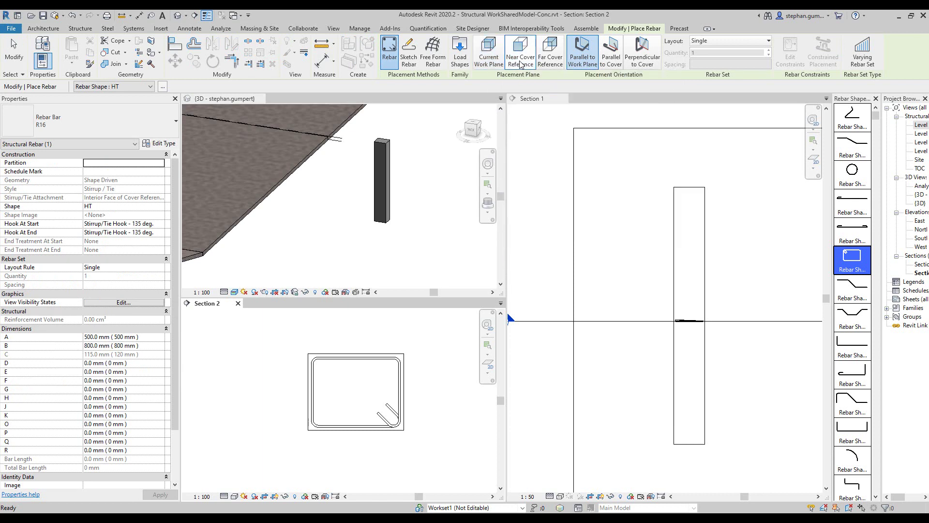
click(382, 360)
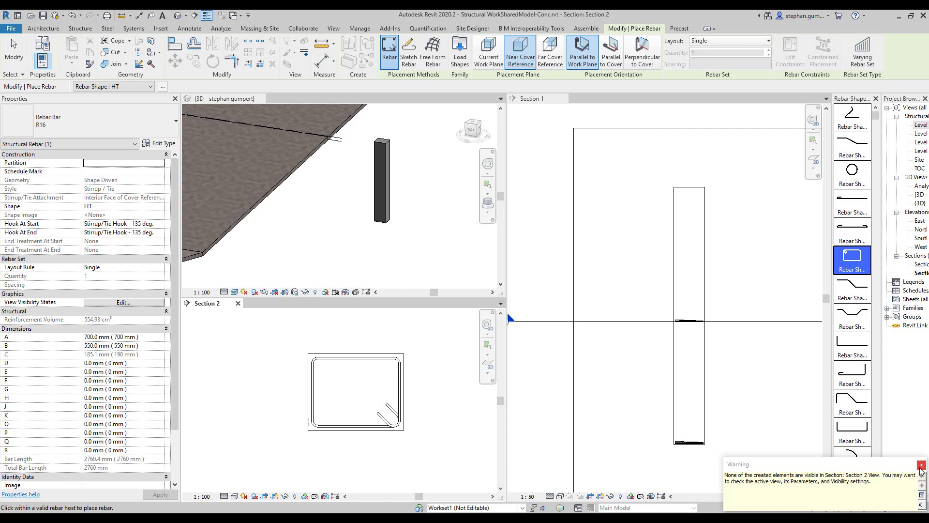
click(921, 465)
scroll(732, 403, down, 1)
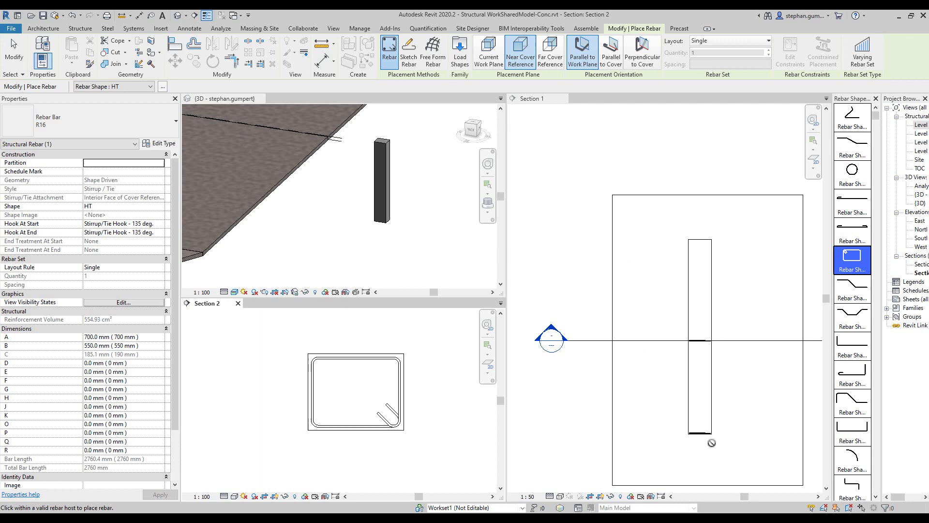
scroll(703, 437, up, 3)
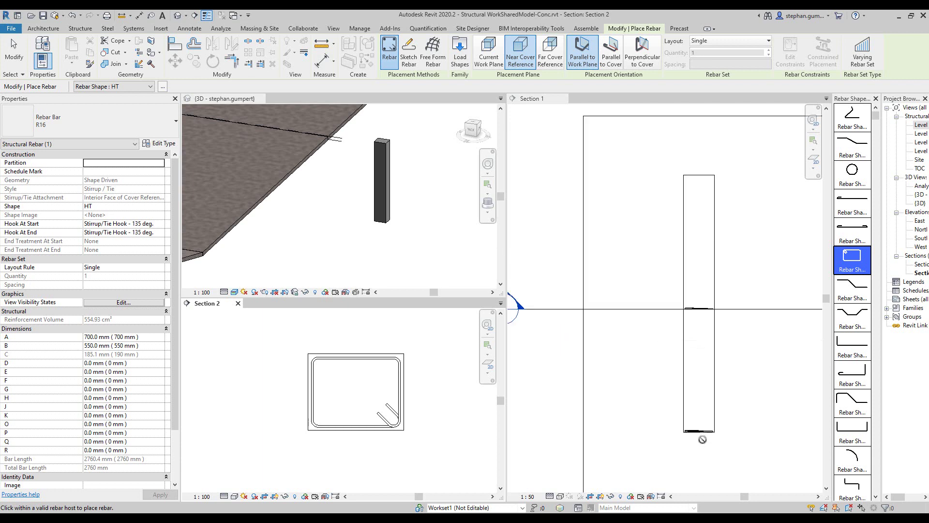
scroll(695, 425, down, 3)
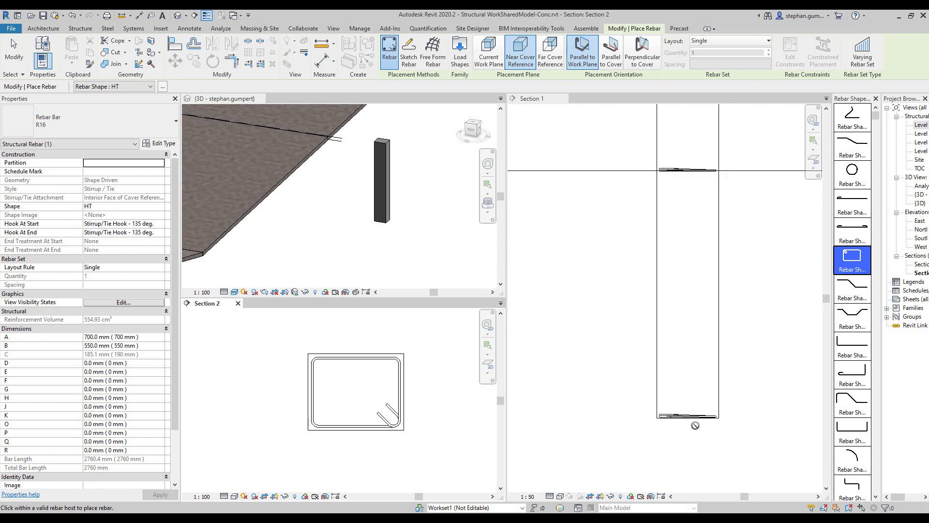
right_click(425, 372)
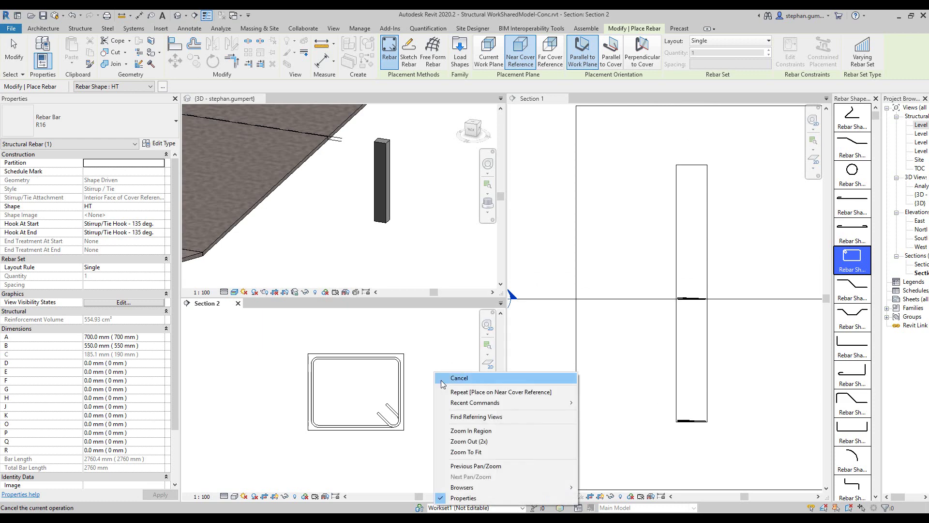
Place a third R16 stirrup in the column on the Far Cover Reference plane
click(446, 378)
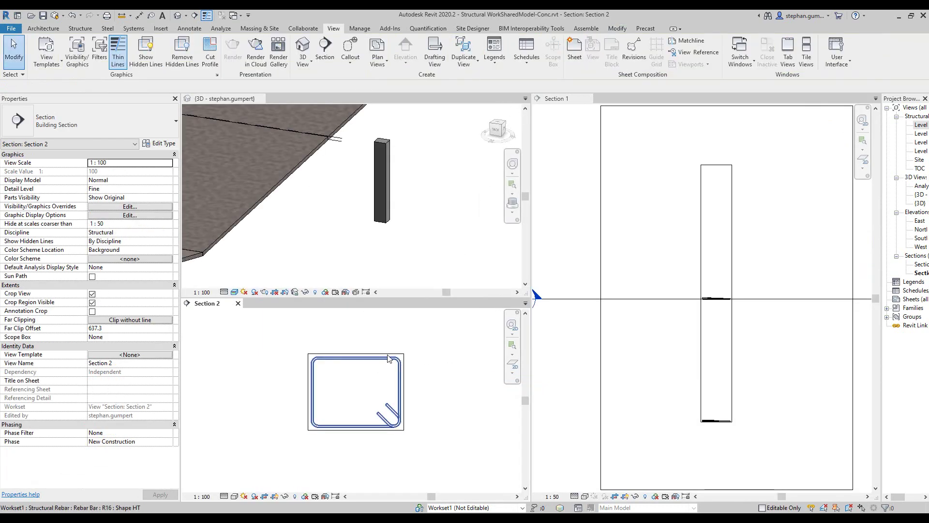
click(404, 355)
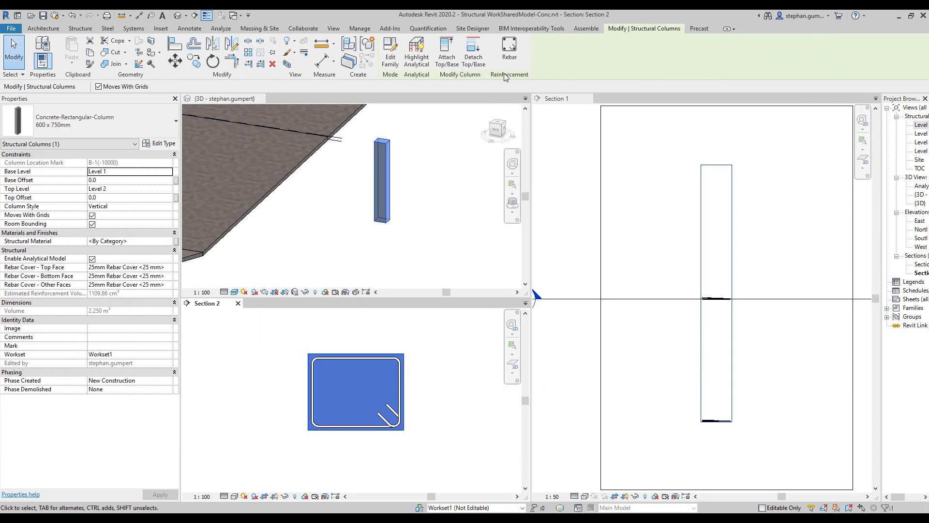
click(510, 48)
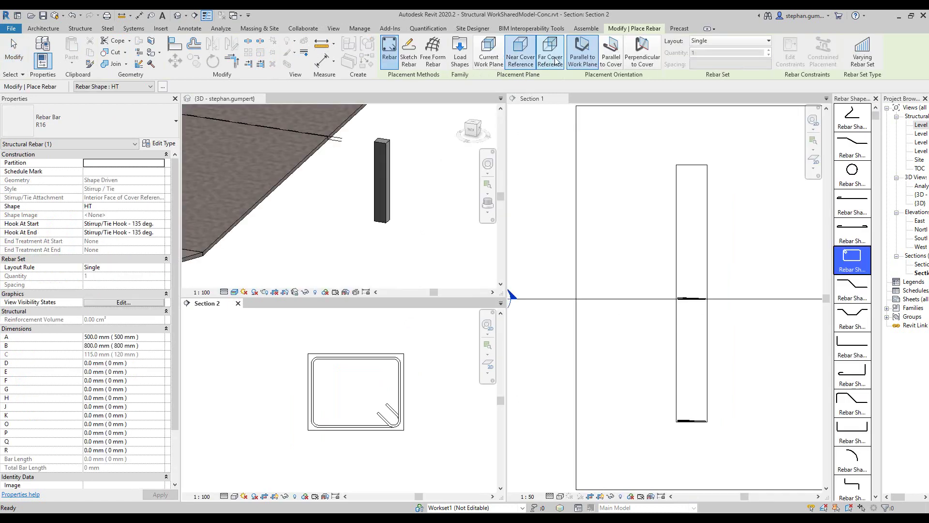
click(555, 61)
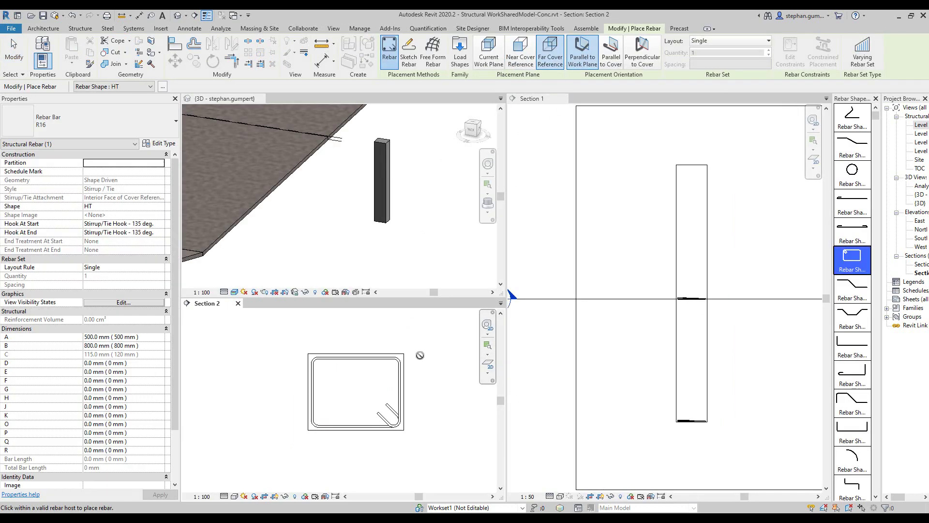
click(397, 360)
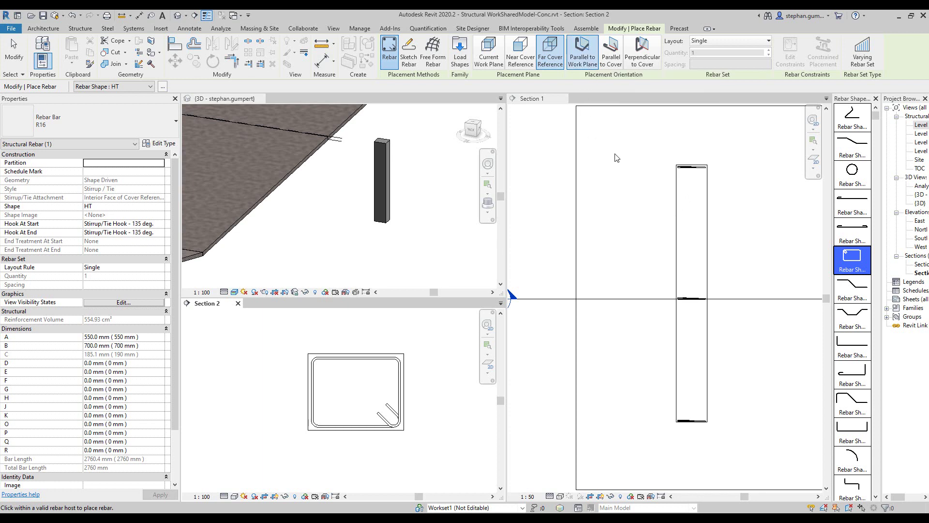
Queue an R16 LL bar parallel to the work plane, rotated to open upward
key(Escape)
key(Escape)
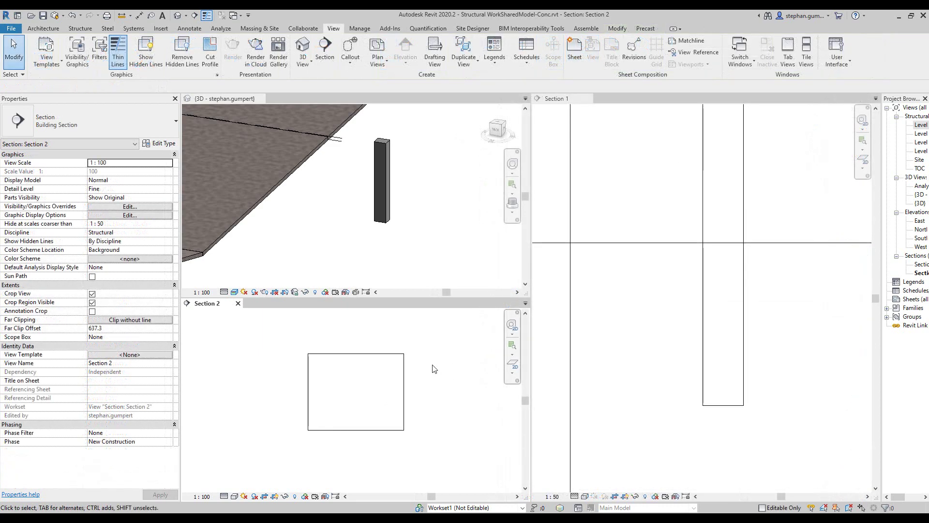
click(404, 373)
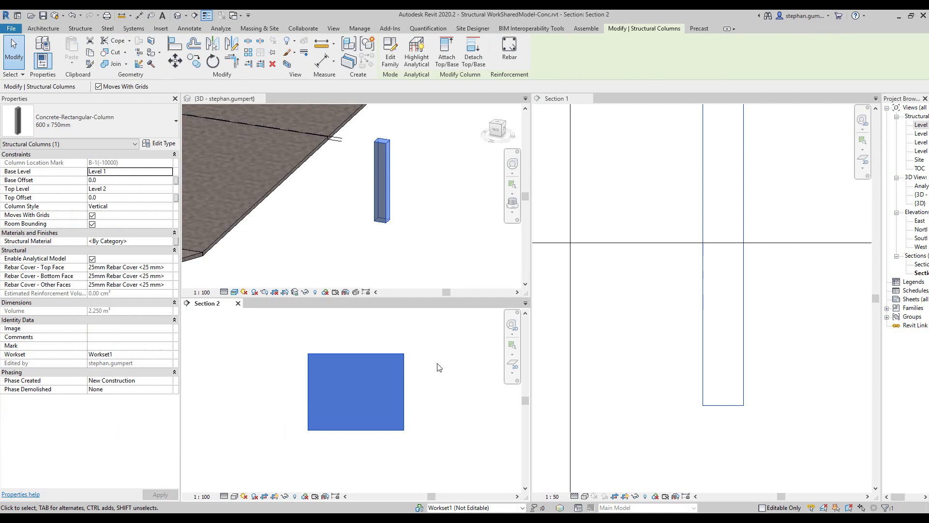
click(509, 48)
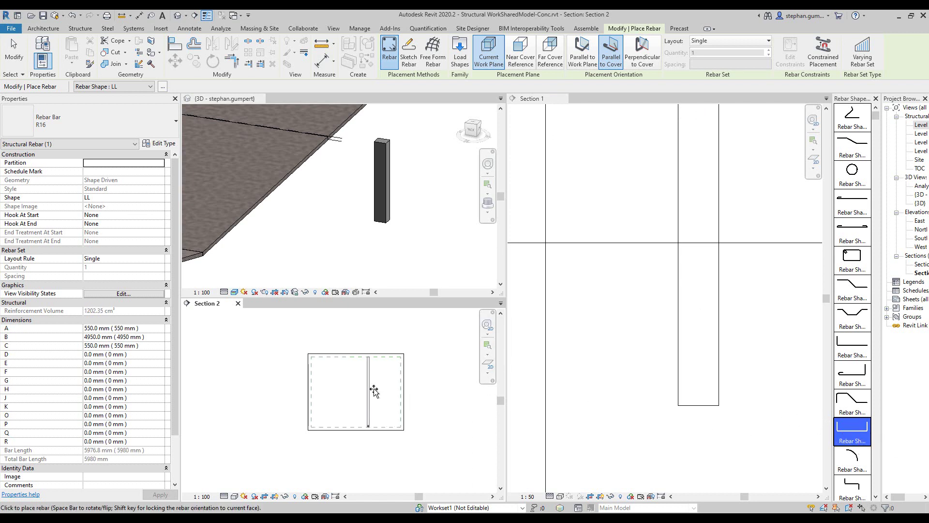
click(582, 50)
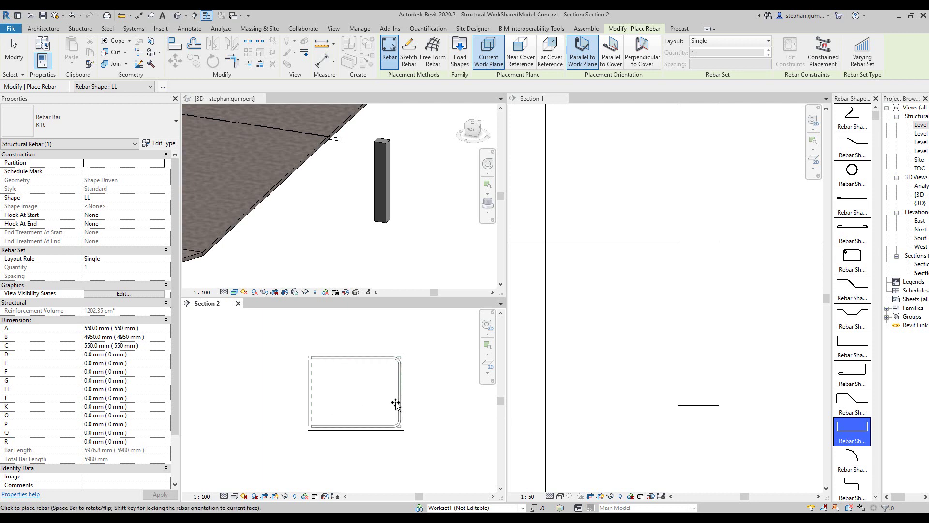
key(space)
key(space)
key(space)
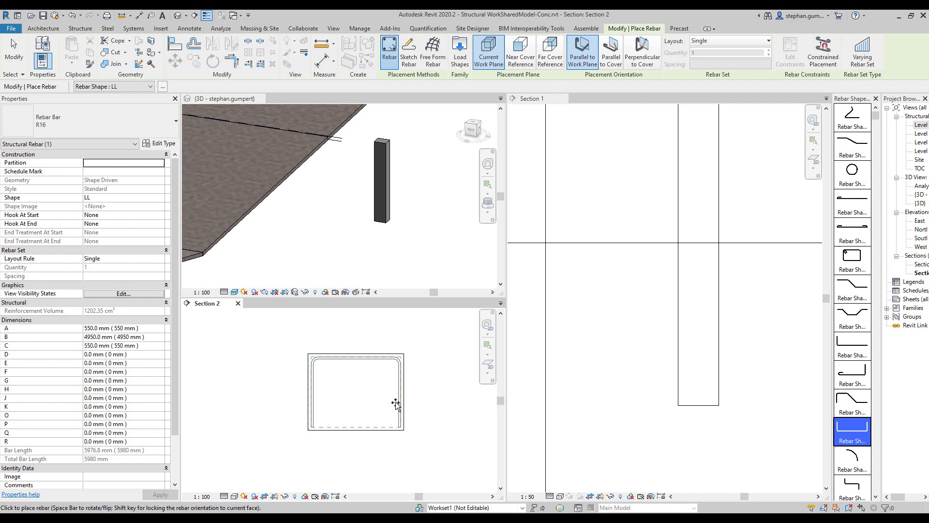
key(space)
key(space)
key(space)
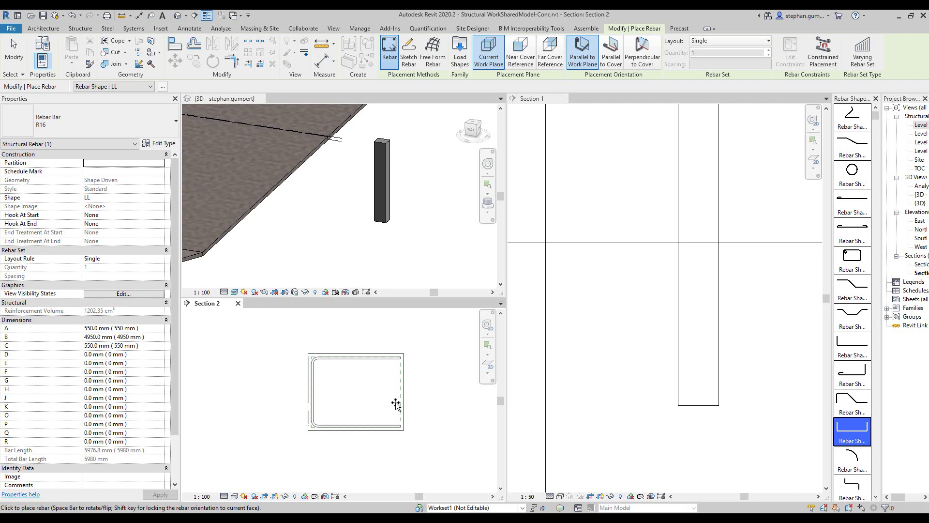
key(space)
key(space)
key(space)
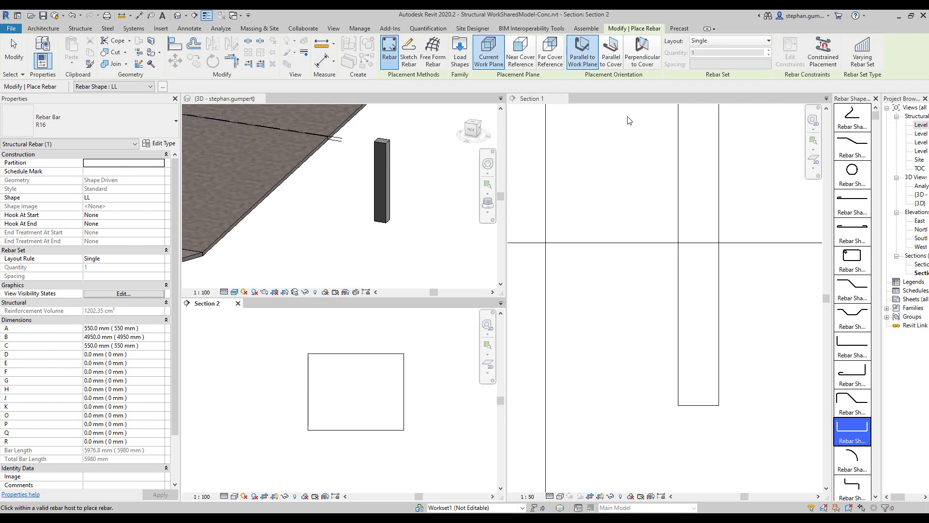
Switch the LL bar to Parallel to Cover, flip it, and place it in the column
click(610, 56)
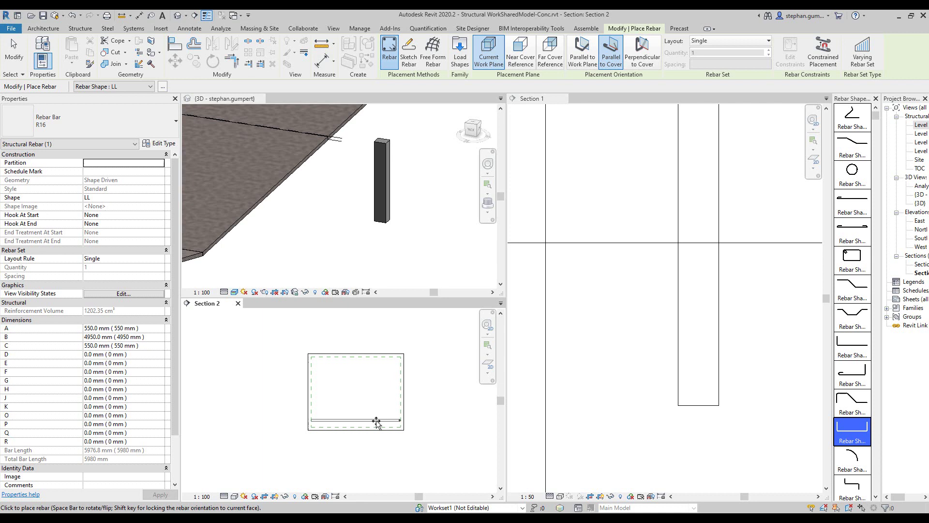
scroll(376, 422, up, 3)
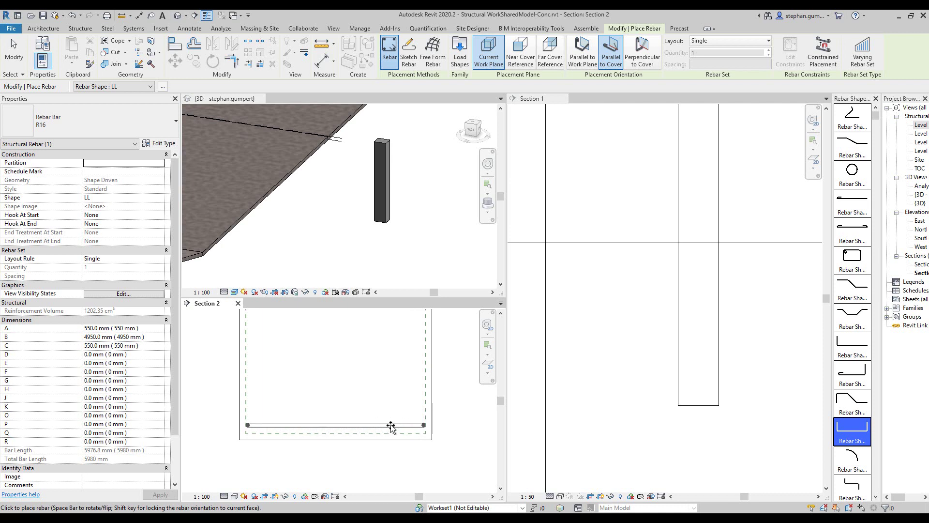
key(space)
scroll(391, 425, down, 3)
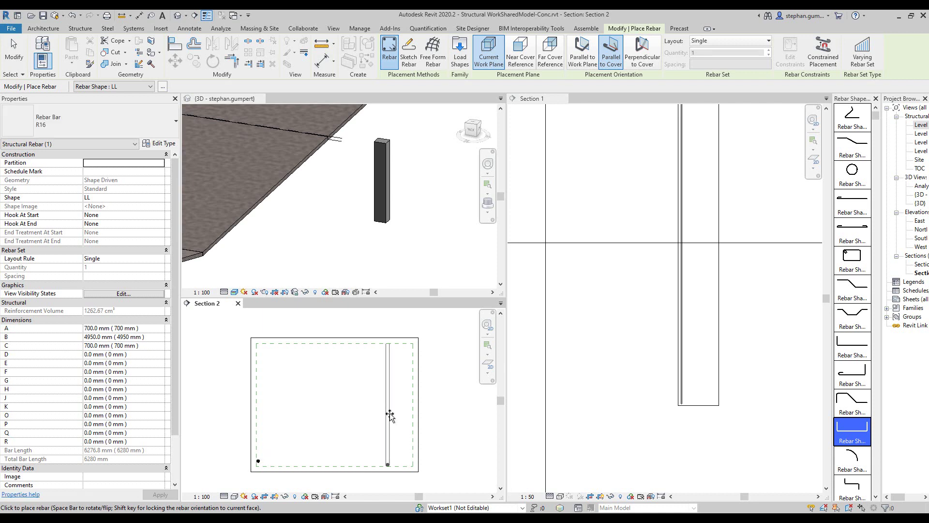
click(390, 415)
key(Escape)
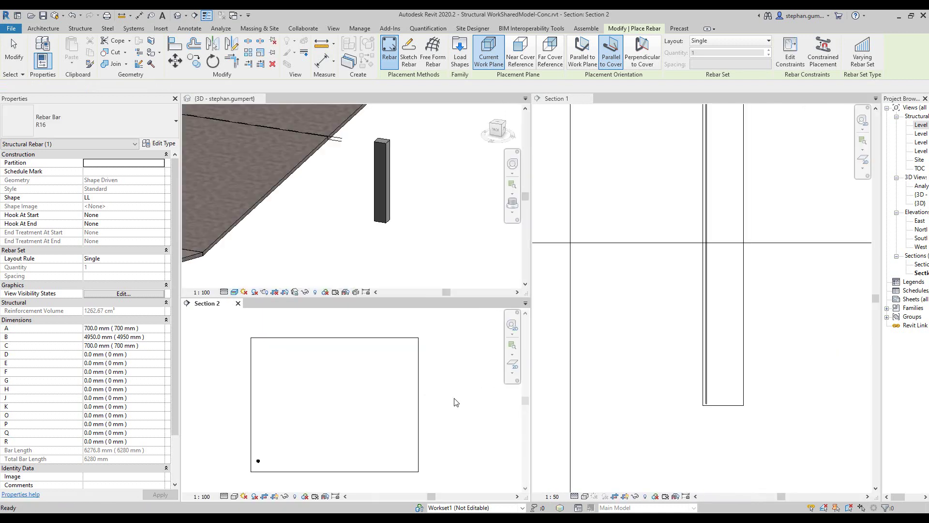
Activate Section 1 to inspect the new LL bar in the column
click(645, 355)
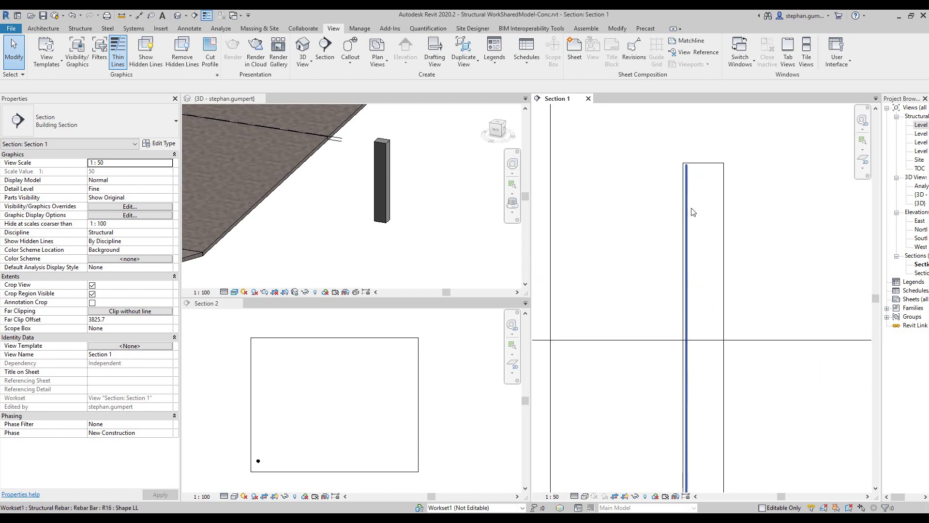
click(692, 213)
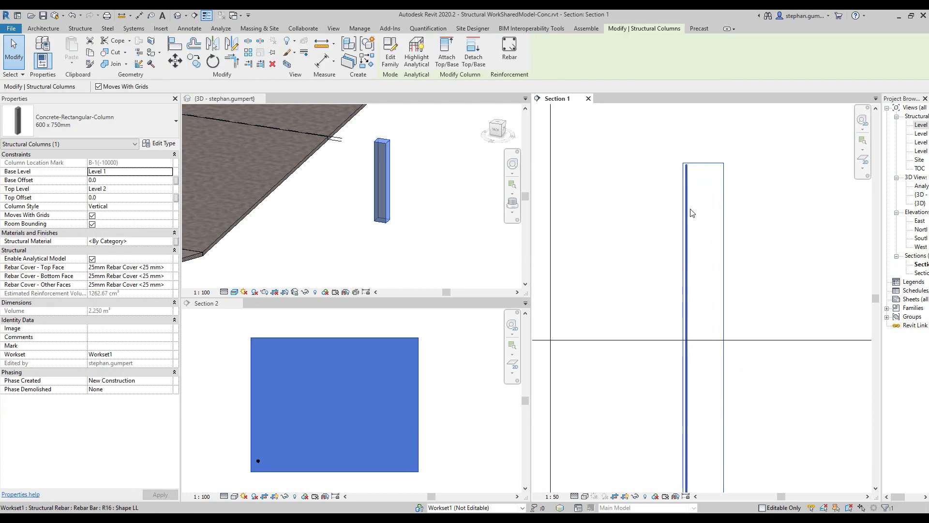
click(757, 234)
scroll(757, 233, down, 1)
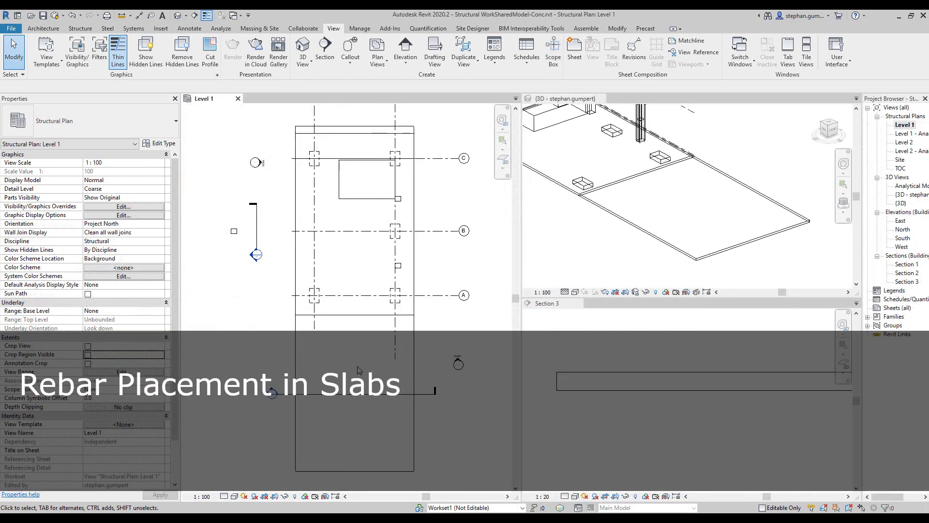
Start an R16 shape S straight bar in the floor slab on the Near Cover Reference
click(415, 370)
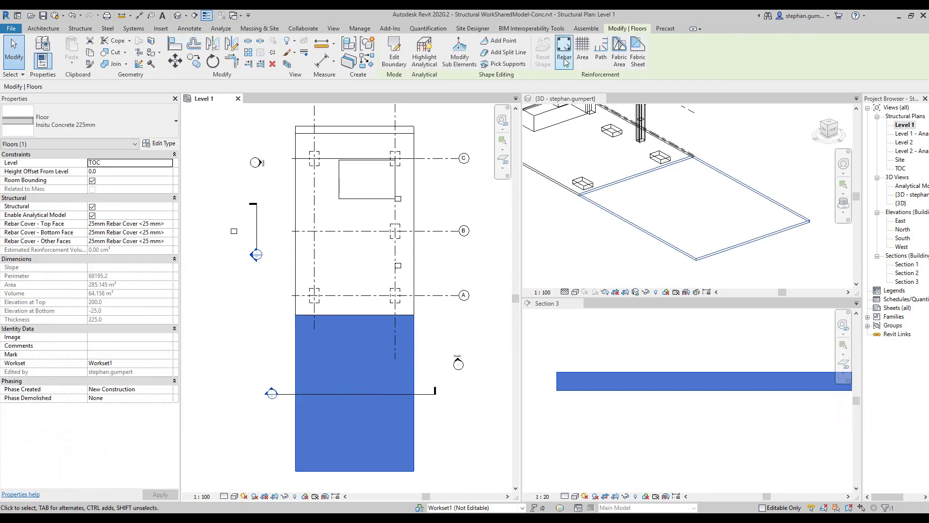
click(564, 49)
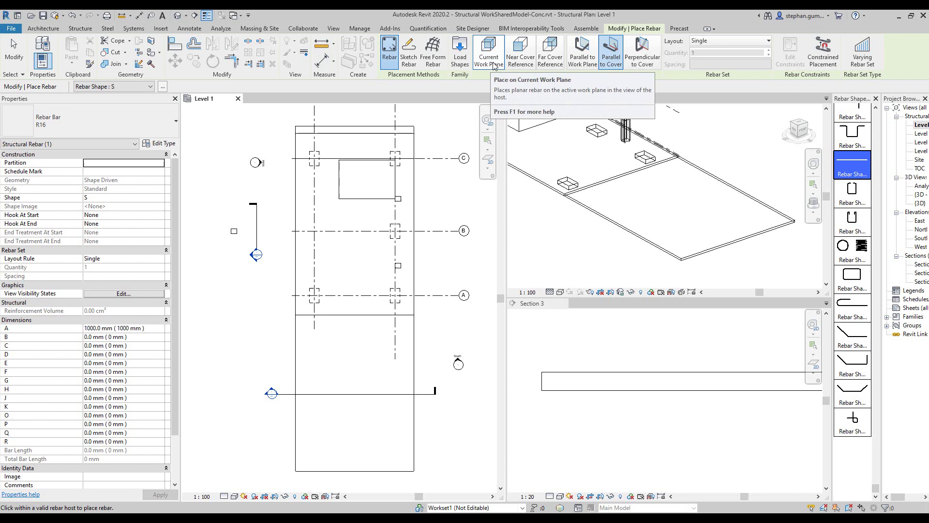
click(530, 62)
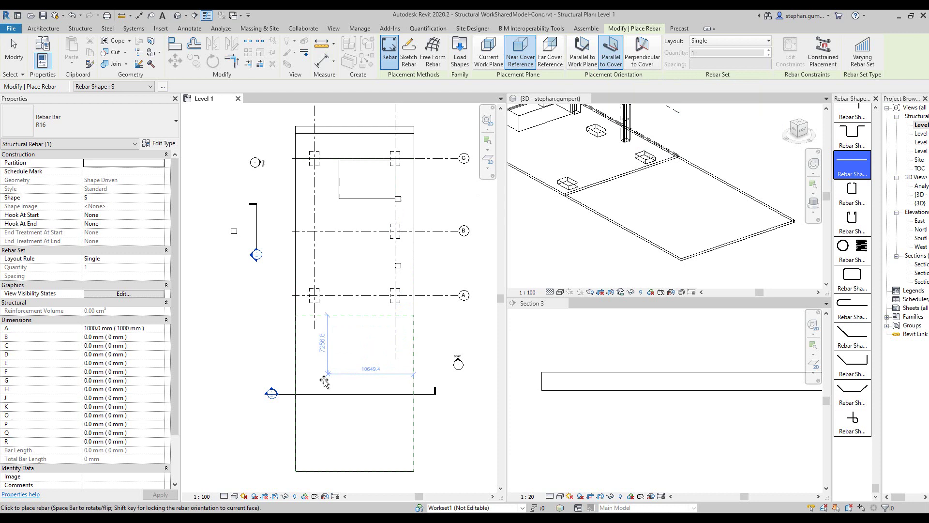
Place the 19350 mm straight bar on the slab's top cover and check its dot in Section 3
scroll(309, 417, up, 5)
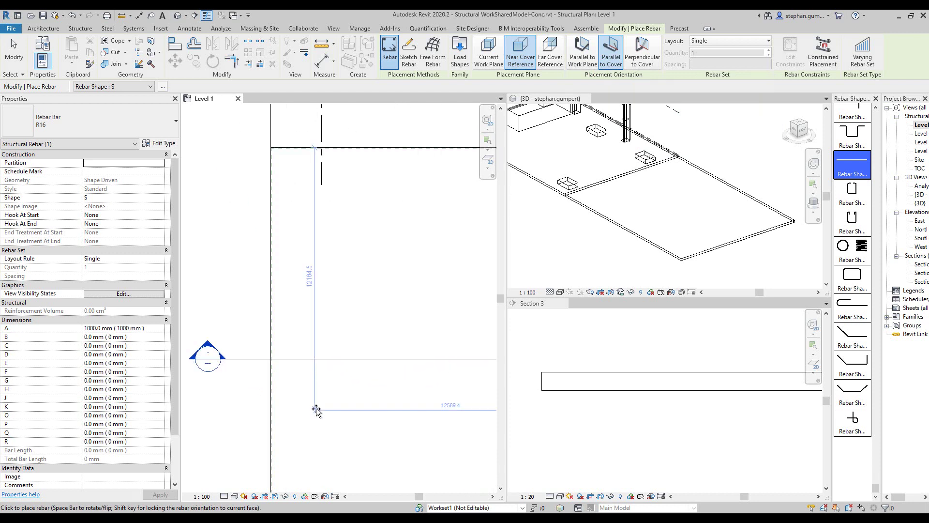
scroll(323, 385, up, 5)
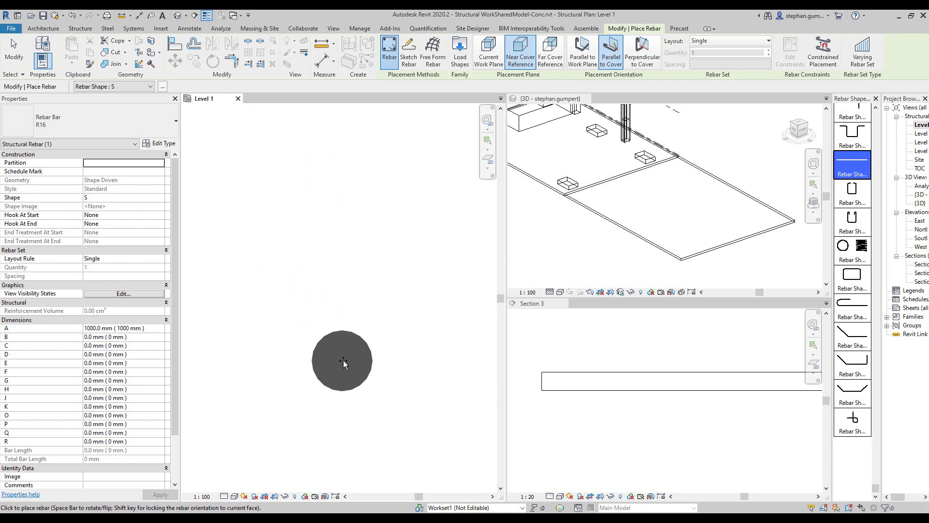
scroll(343, 366, down, 3)
scroll(343, 366, down, 5)
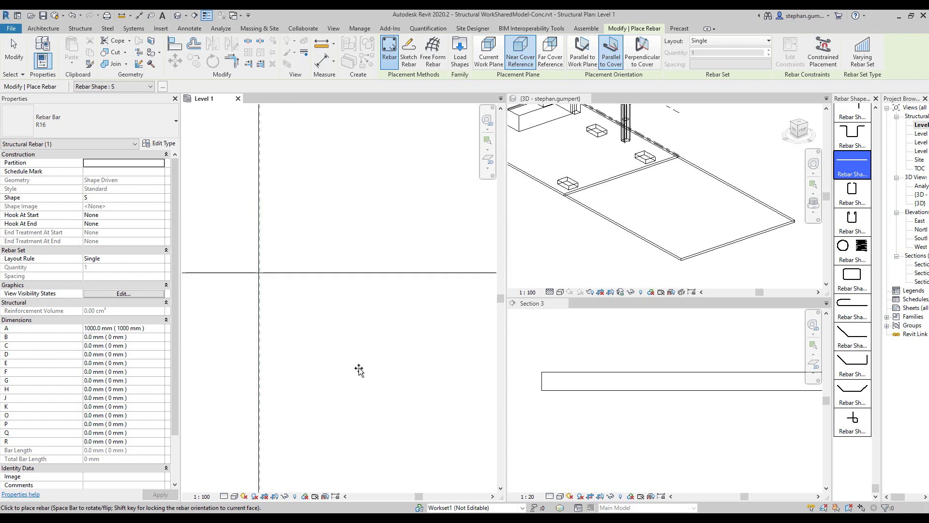
scroll(349, 389, down, 3)
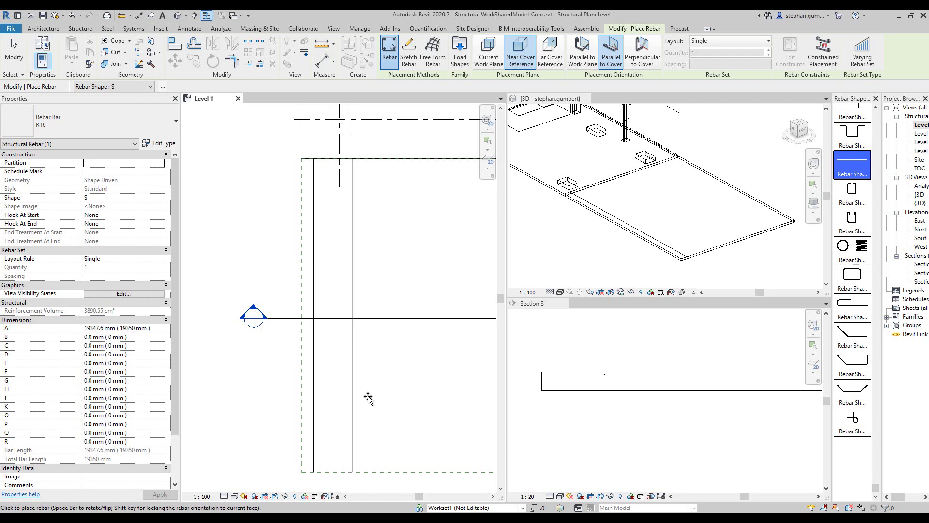
click(597, 386)
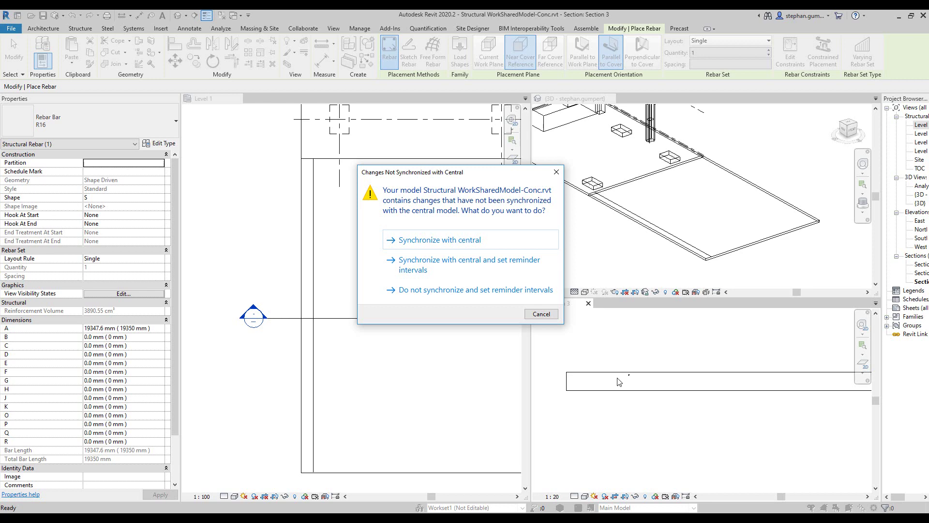
click(540, 314)
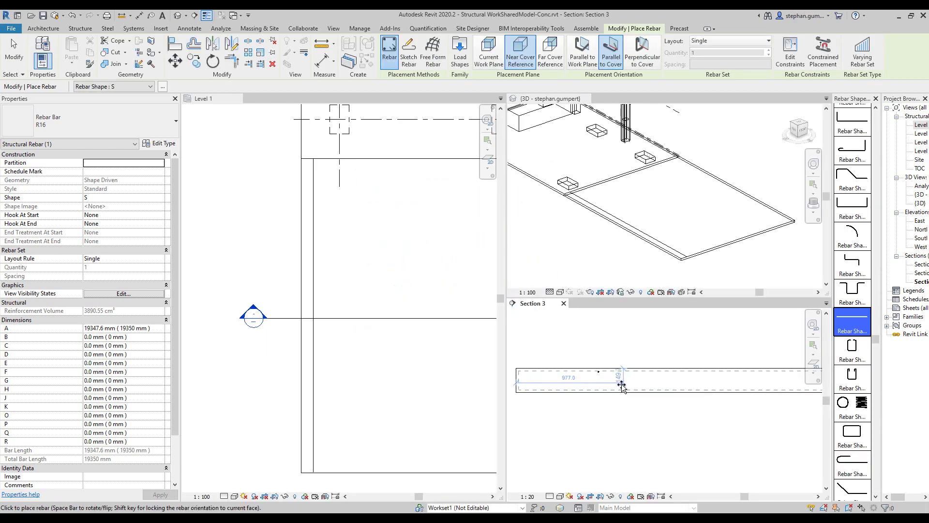
key(Escape)
scroll(612, 387, up, 3)
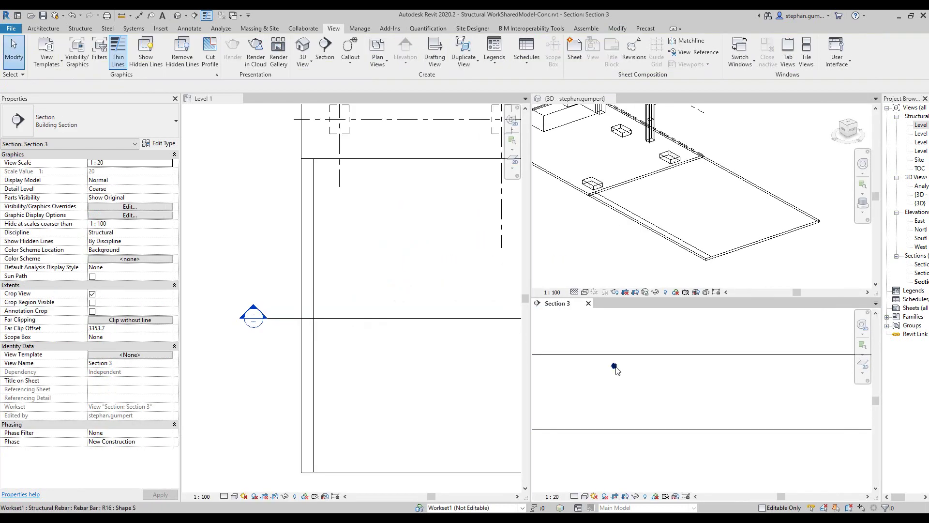
click(349, 377)
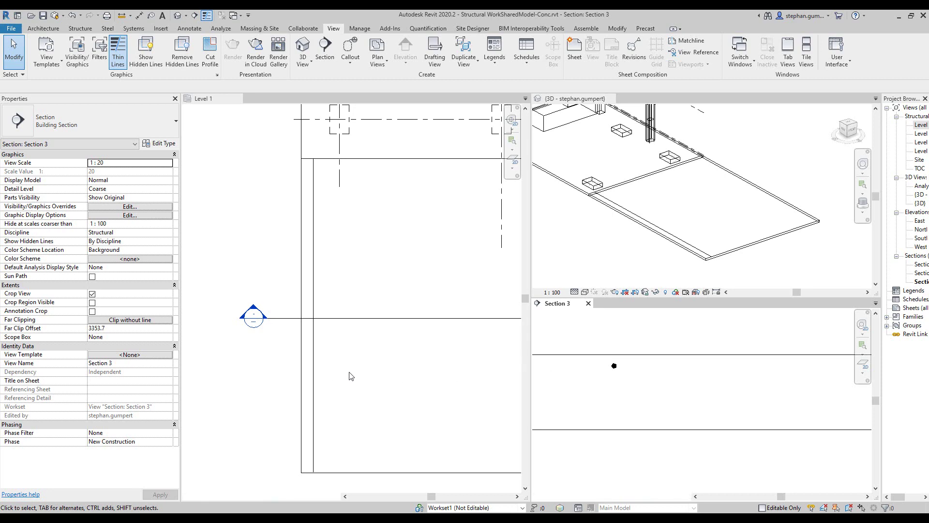
Place a second straight R16 test bar on the slab's far cover plane, then cancel placement
click(326, 473)
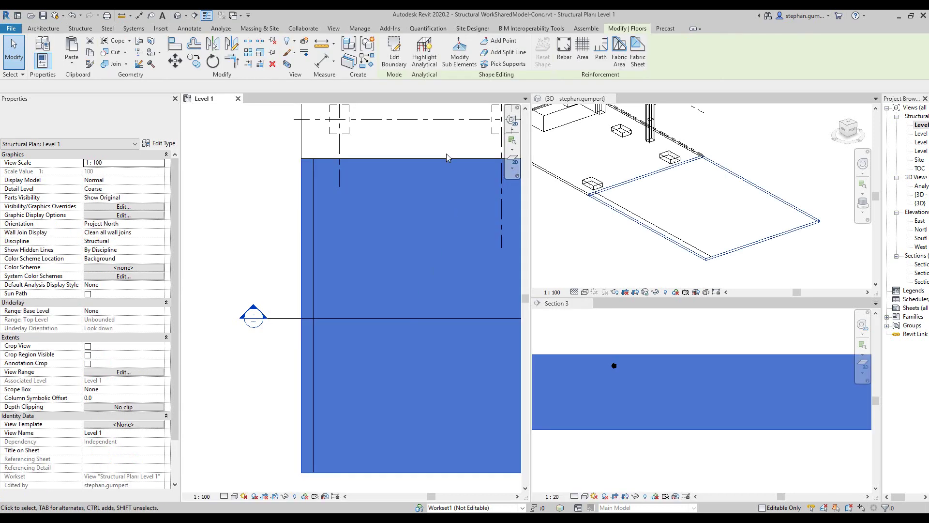
click(564, 49)
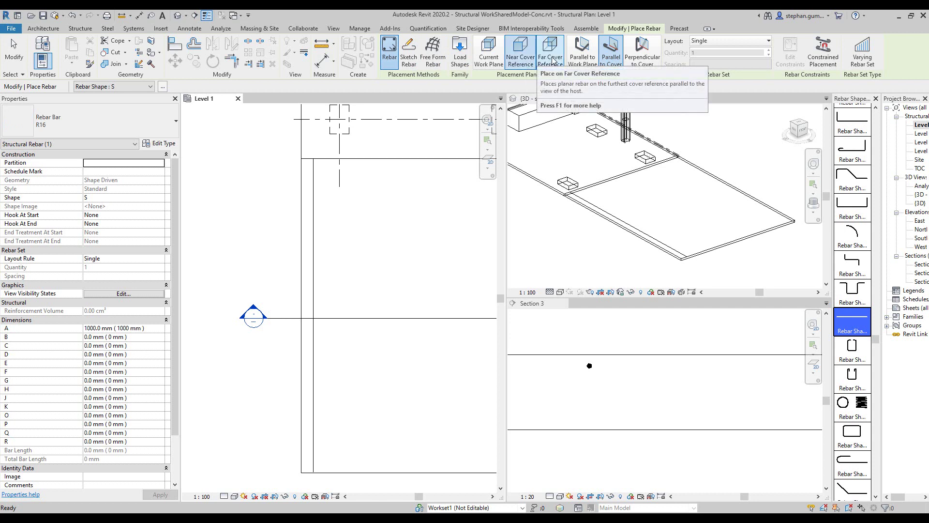
click(553, 60)
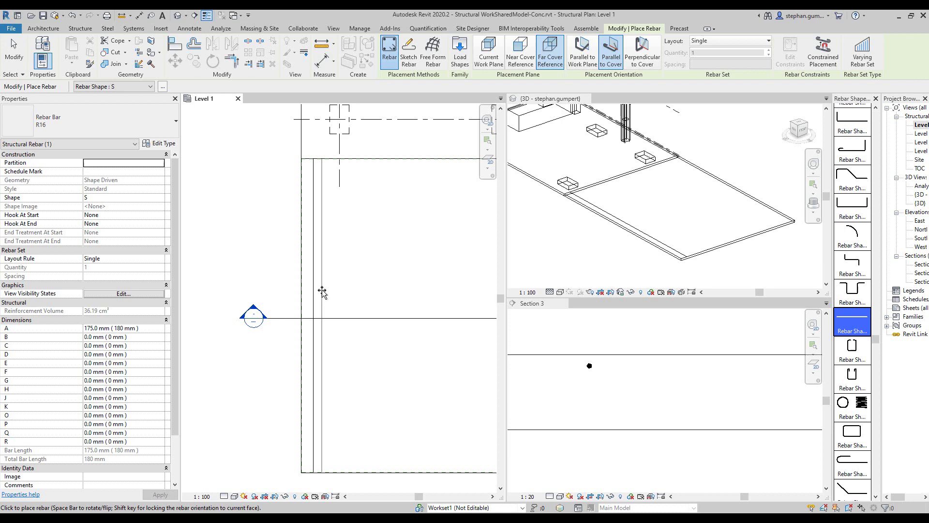
click(322, 291)
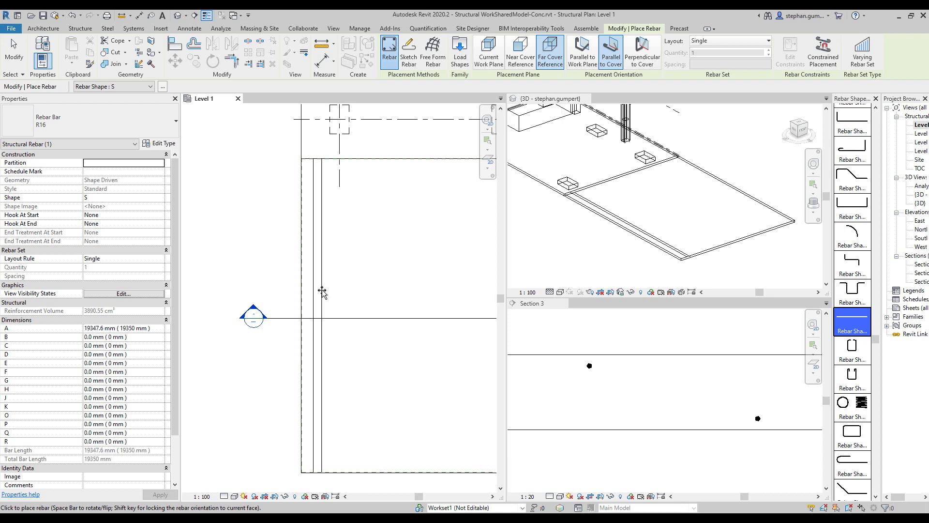
right_click(331, 286)
click(344, 291)
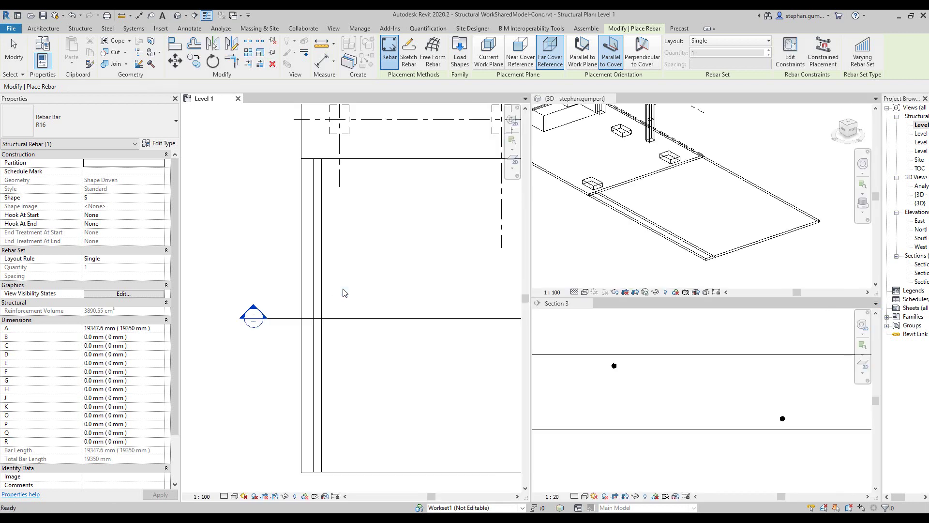
right_click(343, 289)
click(357, 296)
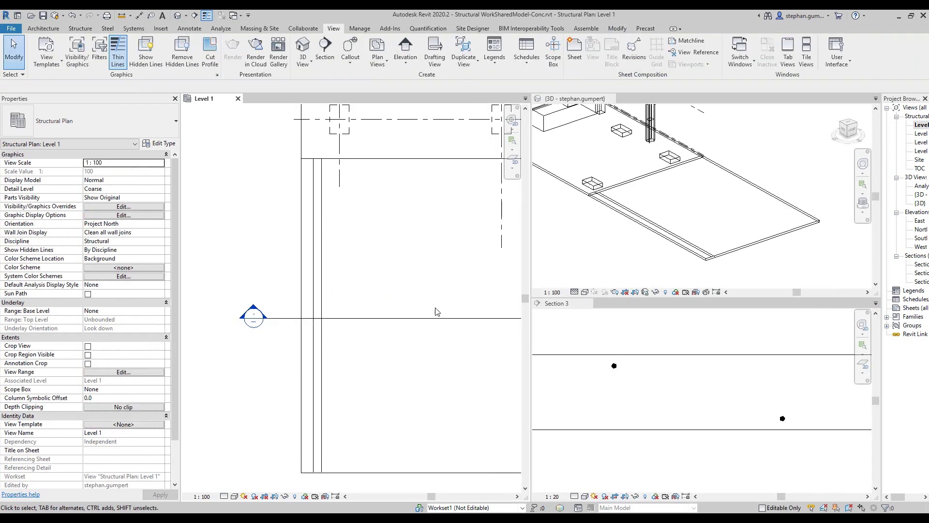
Window-select both test bars in Level 1 and delete them
click(696, 434)
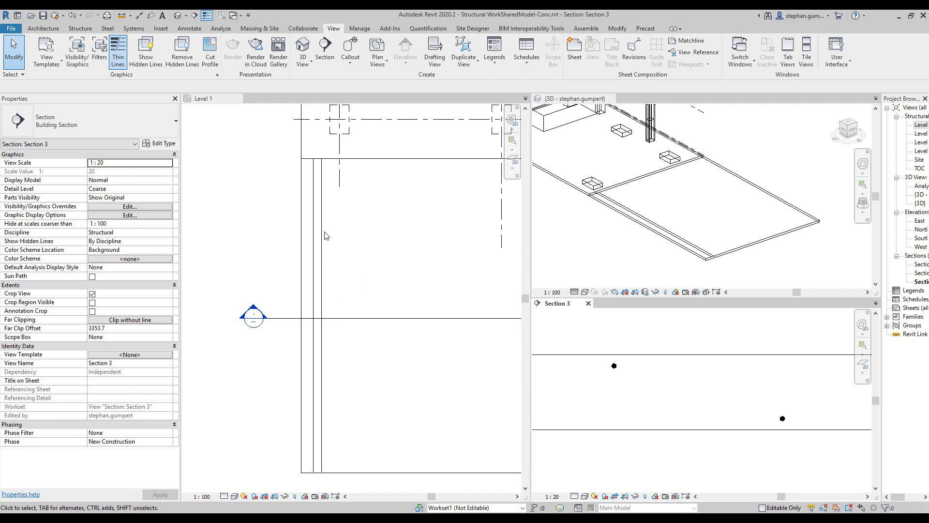
click(284, 148)
drag(282, 148, 336, 482)
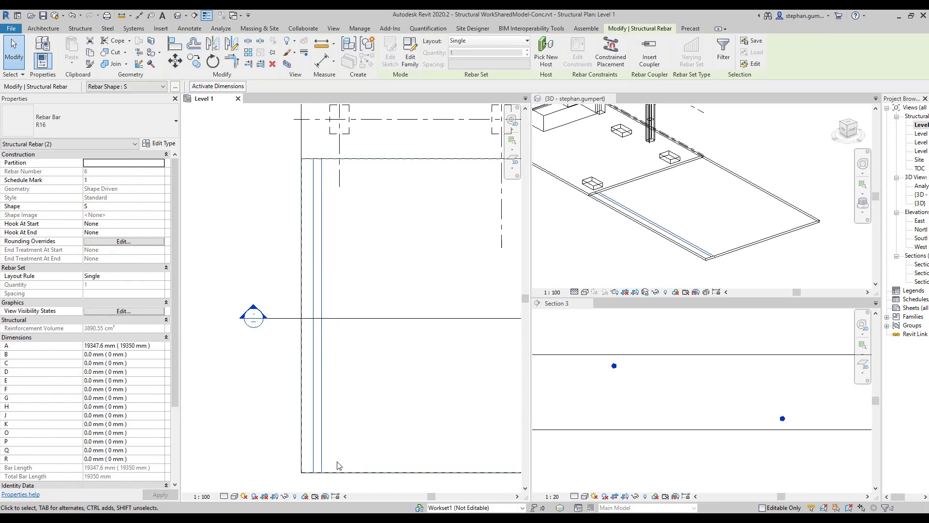
key(Delete)
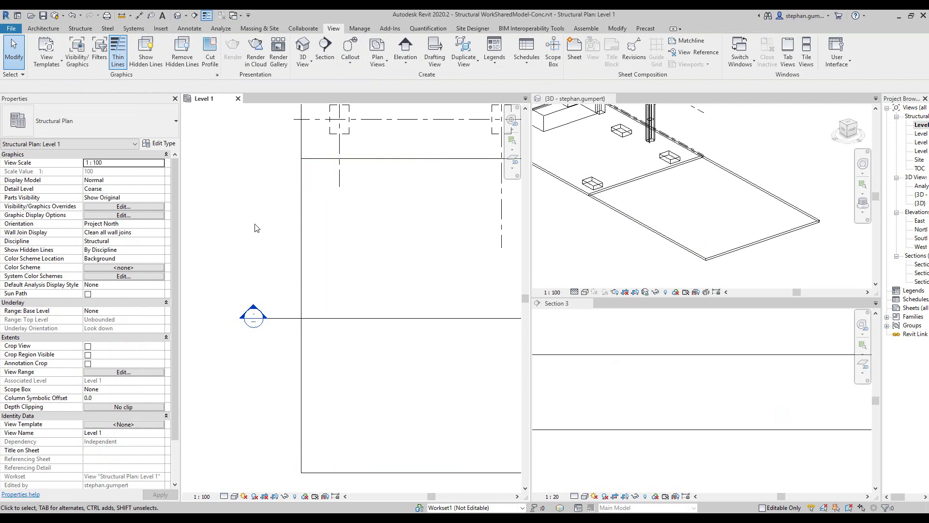
Start slab rebar with the Number with Spacing layout, quantity 5
click(308, 254)
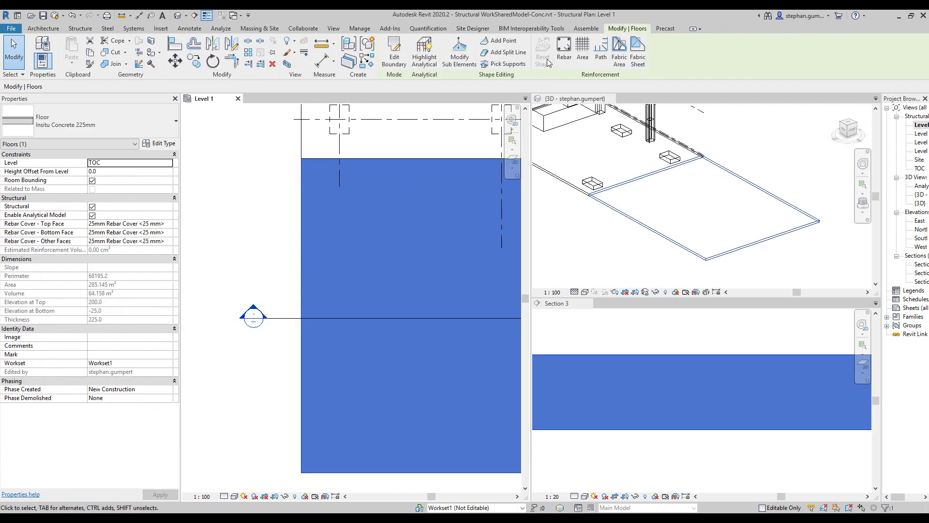
click(569, 65)
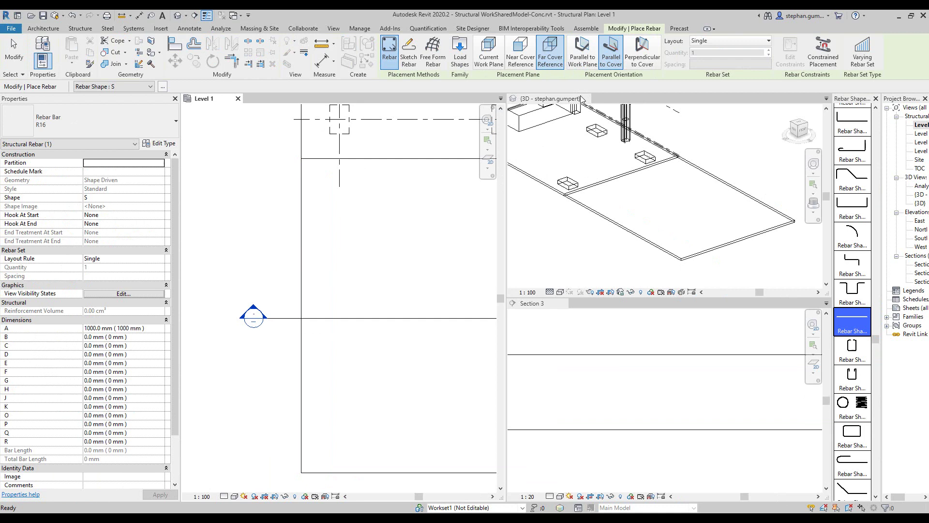
click(722, 42)
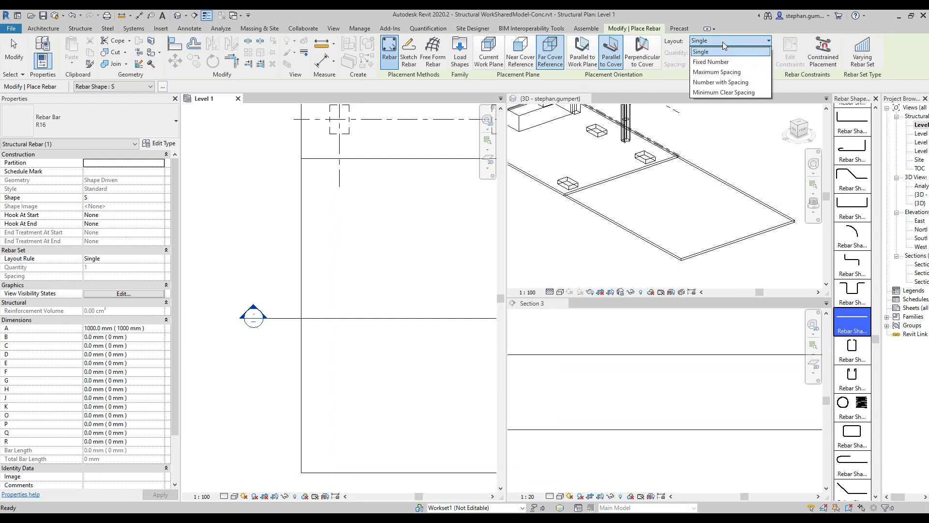
click(744, 83)
click(725, 64)
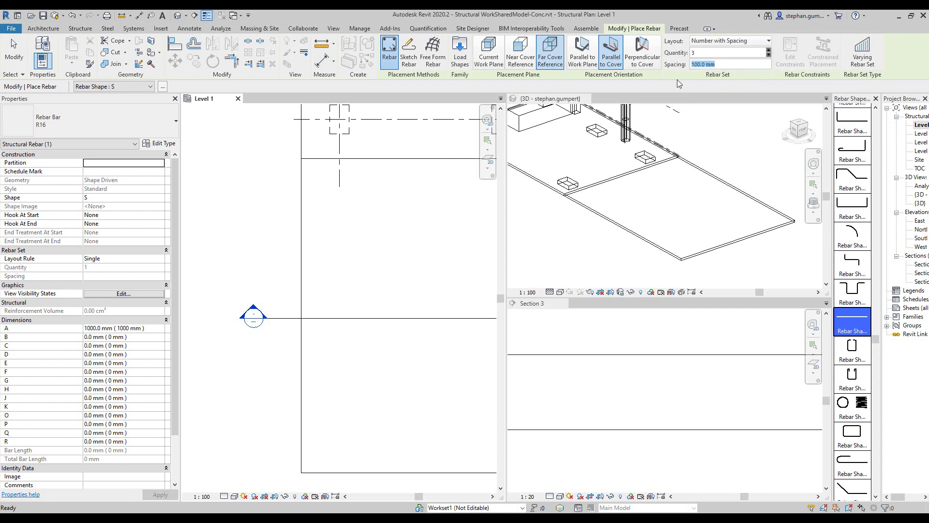
click(707, 53)
text(5)
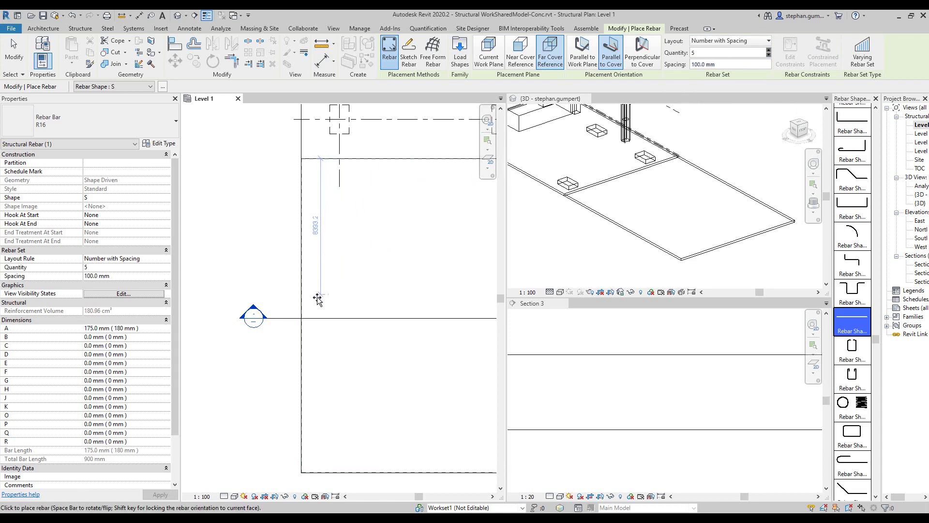
Rotate the five-bar set lengthwise and place it on the slab's bottom cover
scroll(317, 301, up, 8)
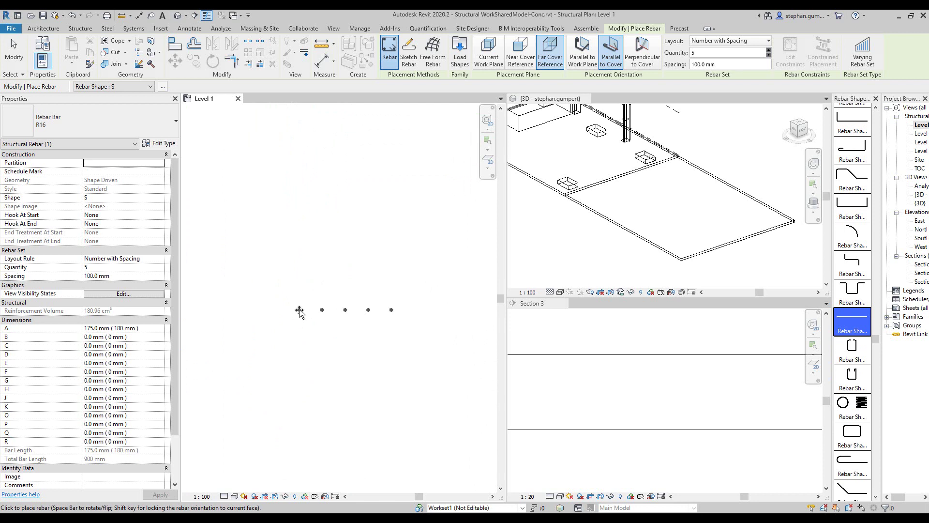
scroll(301, 310, down, 5)
key(space)
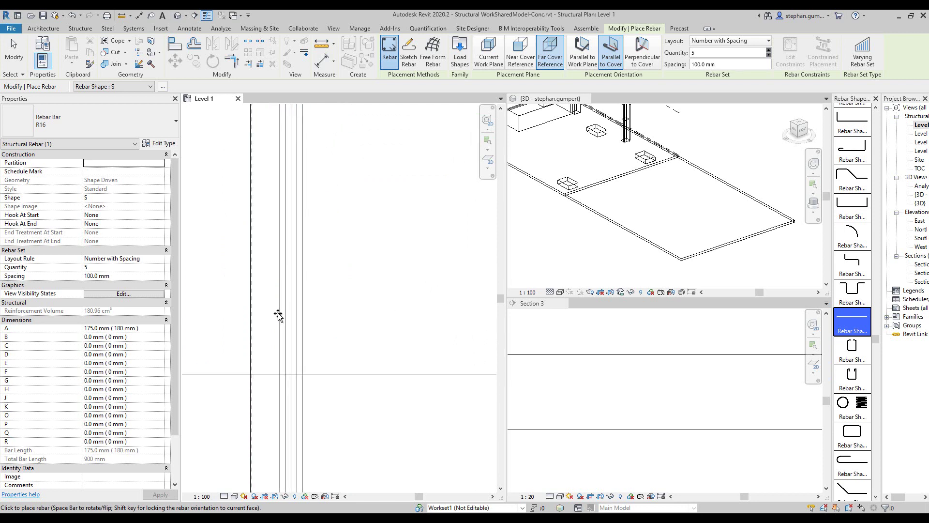
click(295, 313)
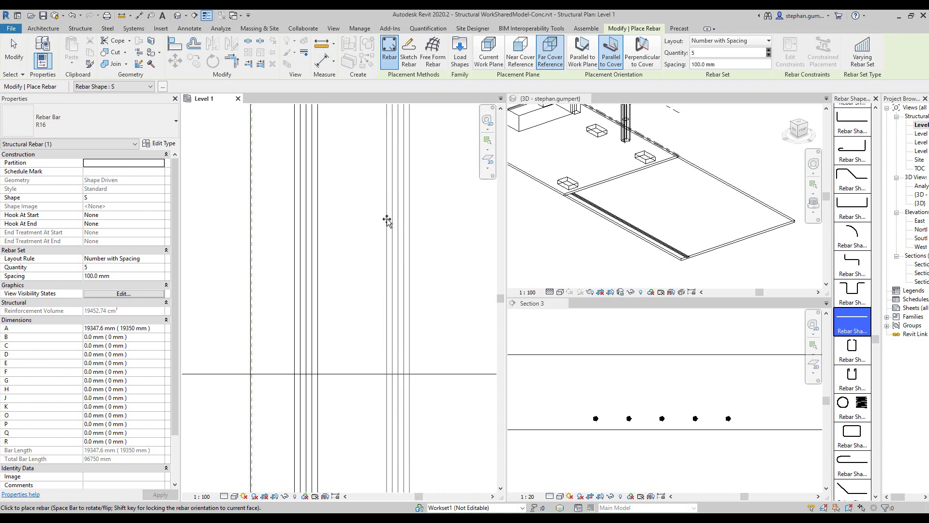
click(520, 57)
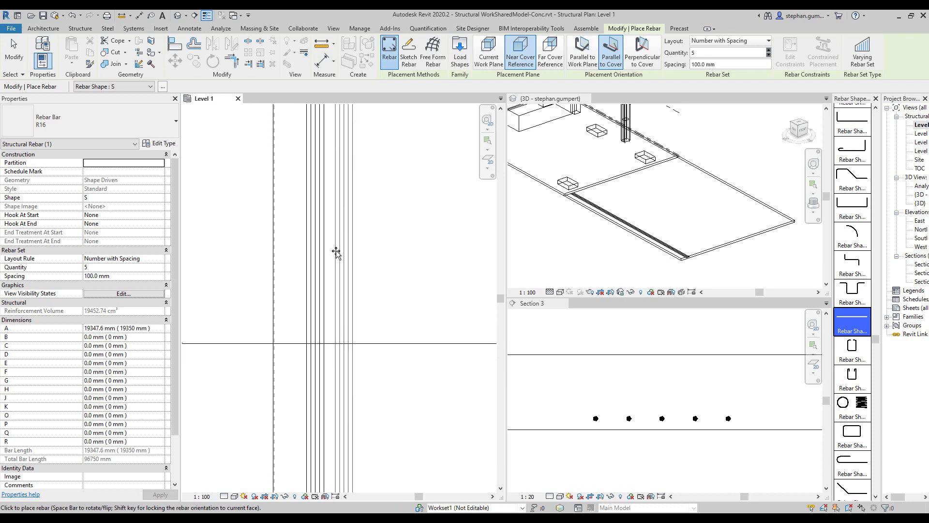
Place the five-bar R16 set on the slab's top cover in Level 1, then cancel placement
scroll(336, 253, down, 1)
scroll(647, 356, down, 5)
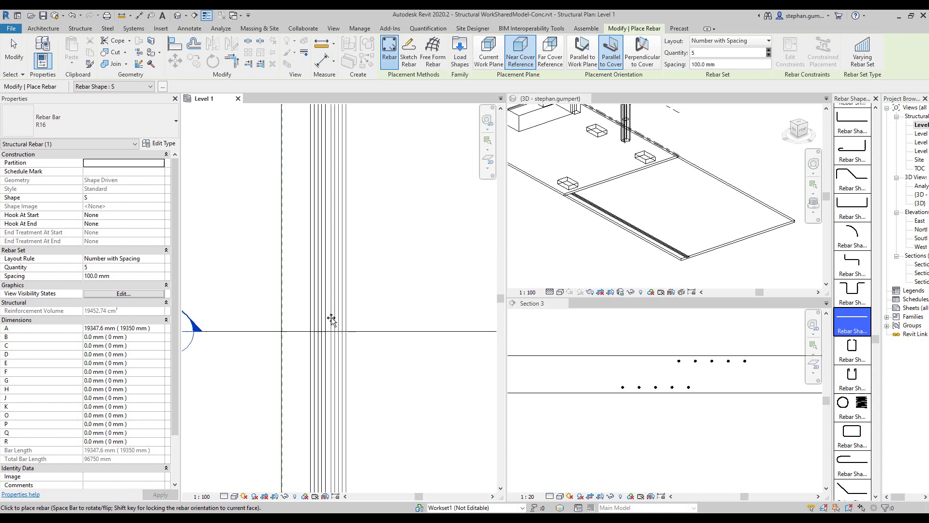
click(331, 317)
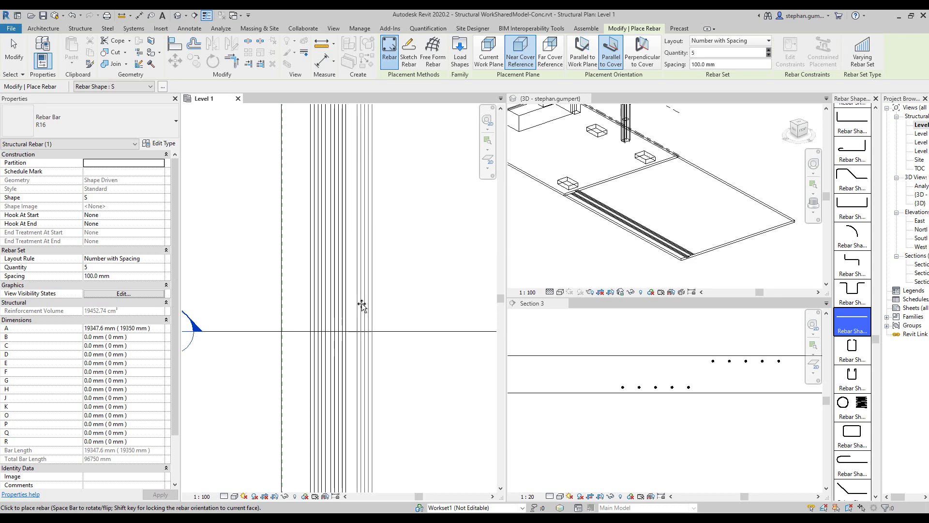
right_click(381, 292)
click(396, 301)
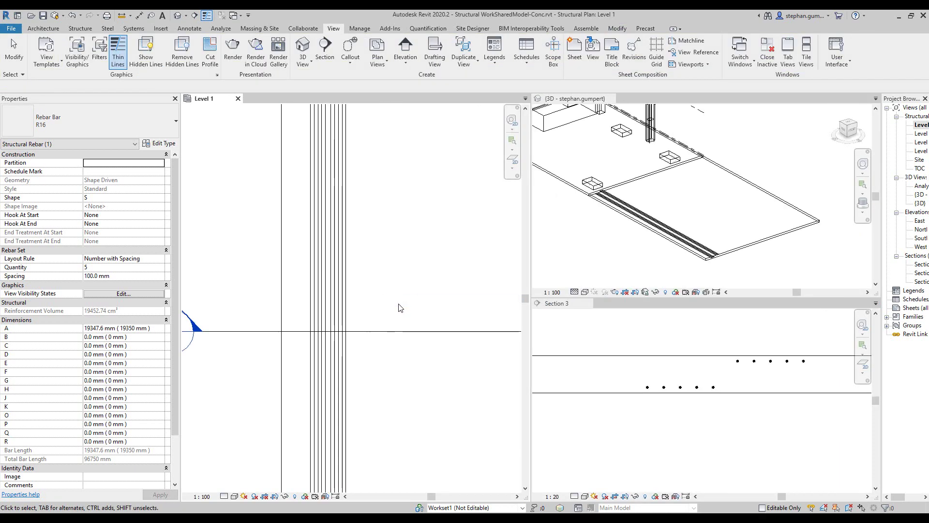
Zoom the 3D view to confirm both rows of five R16 bars
click(750, 265)
scroll(715, 250, up, 5)
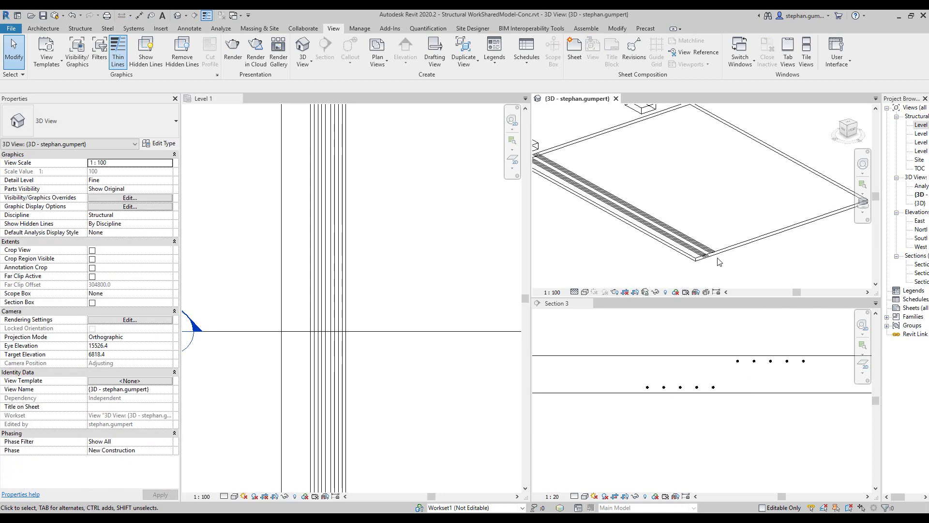
scroll(715, 250, up, 5)
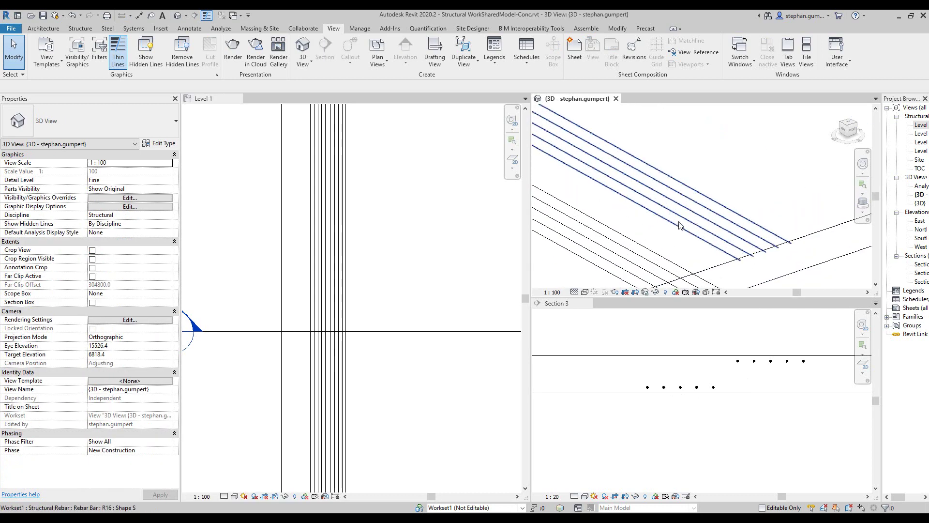
scroll(755, 254, down, 6)
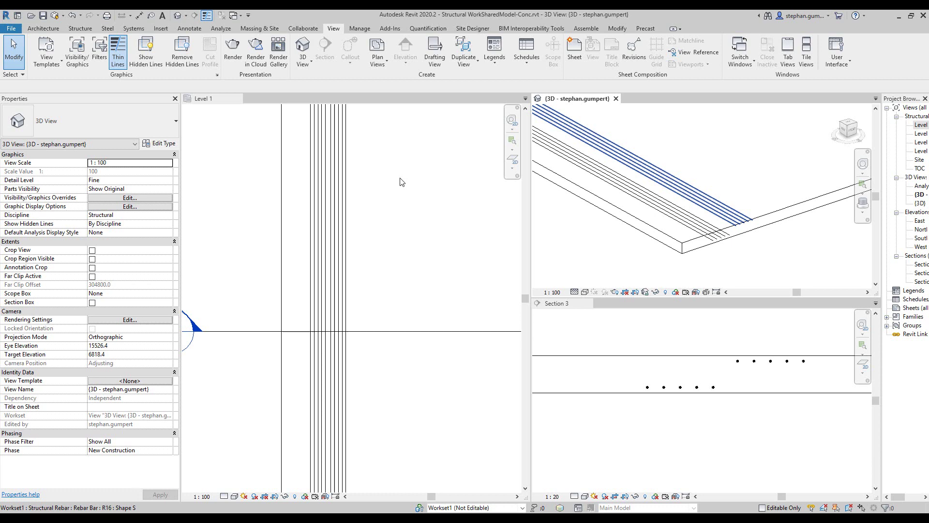
In Level 1, select the floor slab and start placing a straight R16 bar (shape S, 1000 mm)
click(284, 204)
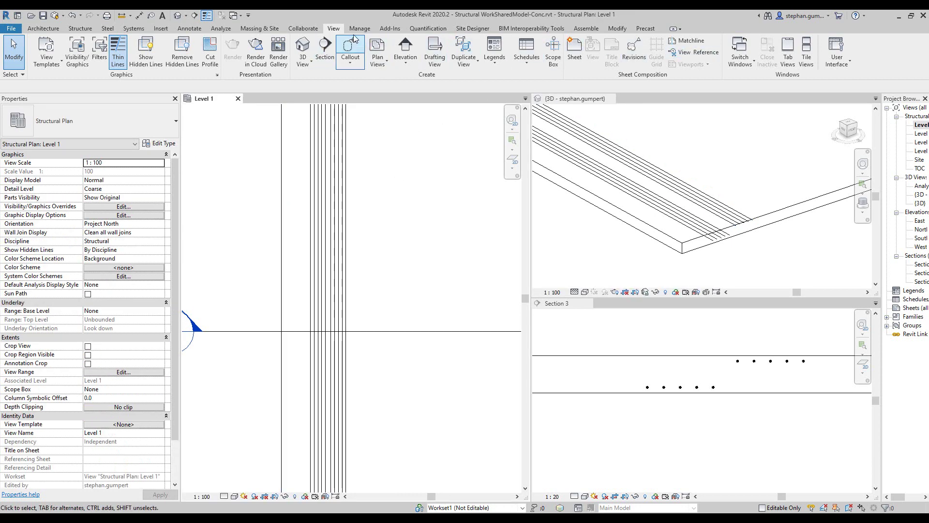
click(284, 221)
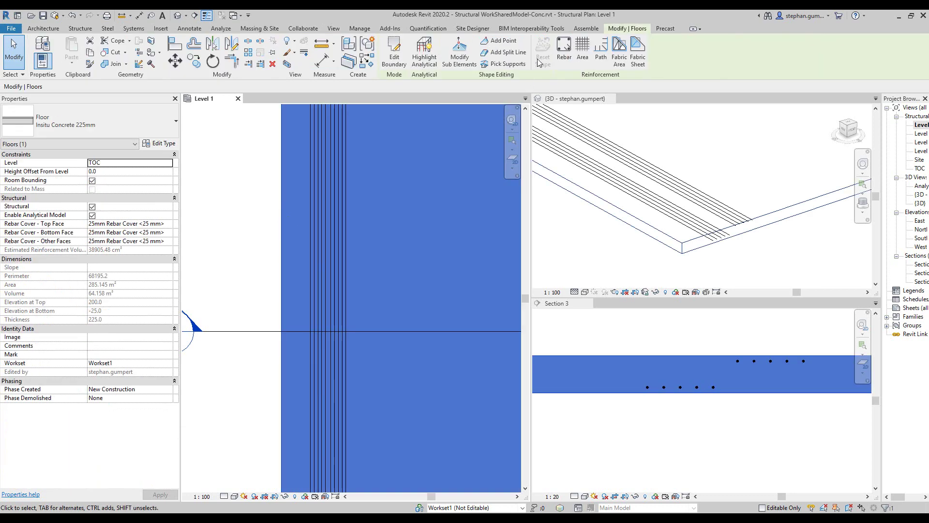
click(564, 51)
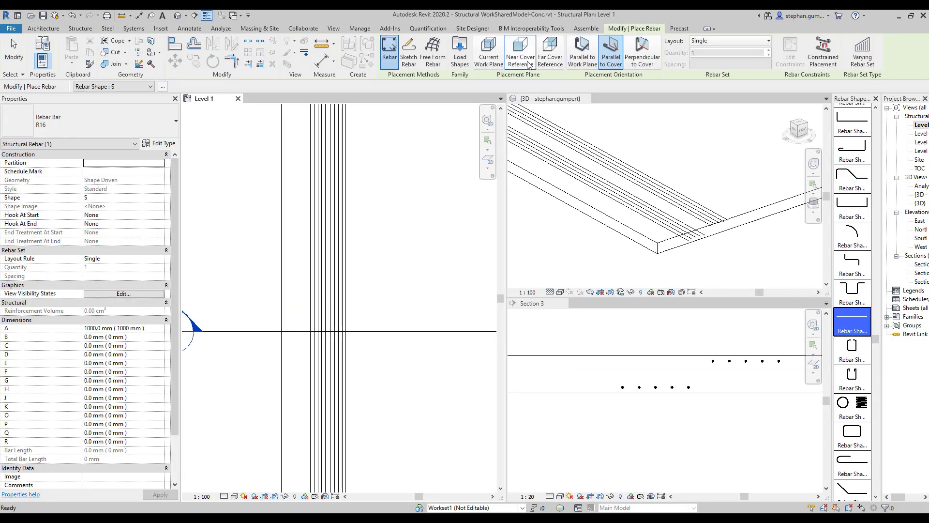